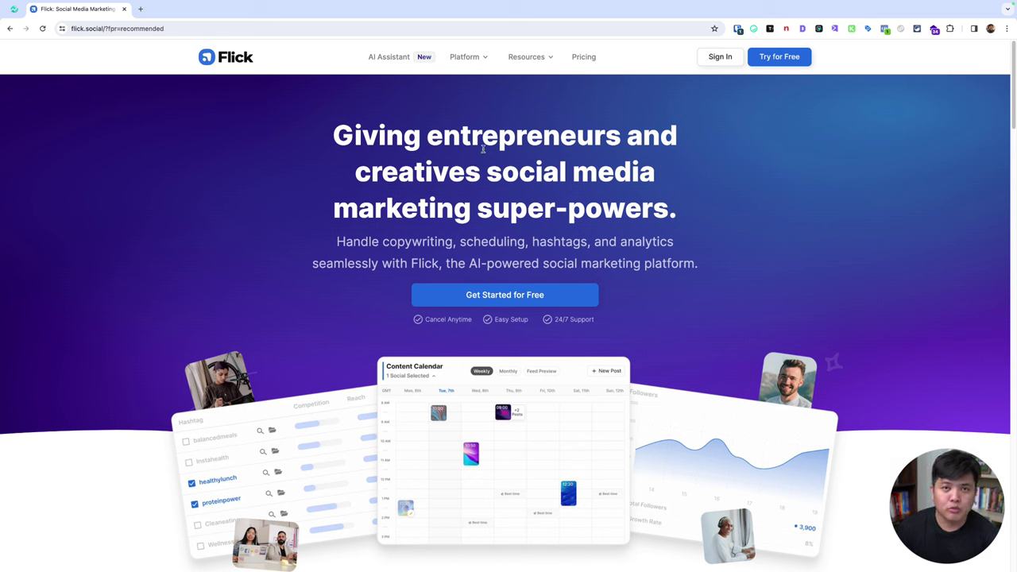
- Review the Flick homepage headline and its Hashtag Tools, Post Scheduler, and Analytics & Reporting feature sections
{"action": "scroll", "coordinate": [482, 149], "scroll_direction": "down", "scroll_amount": 1}
{"action": "scroll", "coordinate": [482, 149], "scroll_direction": "up", "scroll_amount": 1}
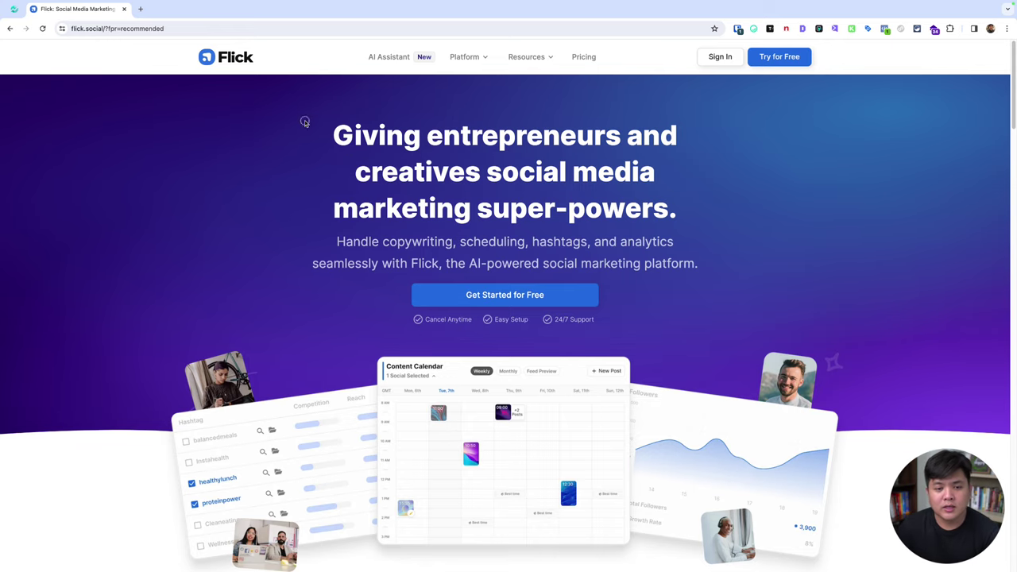
{"action": "left_click_drag", "start_coordinate": [307, 122], "coordinate": [640, 194]}
{"action": "left_click", "coordinate": [704, 204]}
{"action": "scroll", "coordinate": [625, 215], "scroll_direction": "down", "scroll_amount": 4}
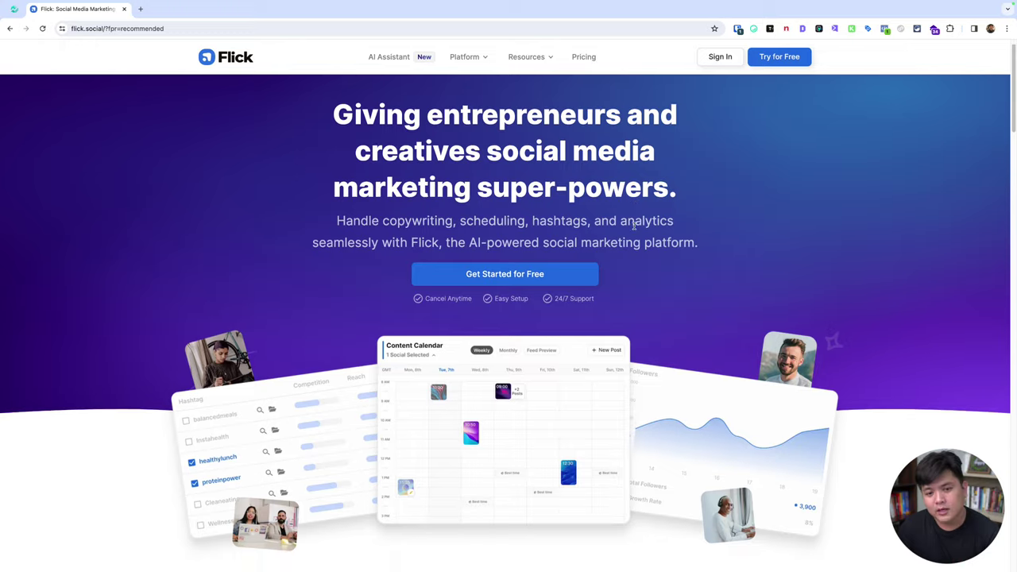
{"action": "scroll", "coordinate": [634, 229], "scroll_direction": "down", "scroll_amount": 2}
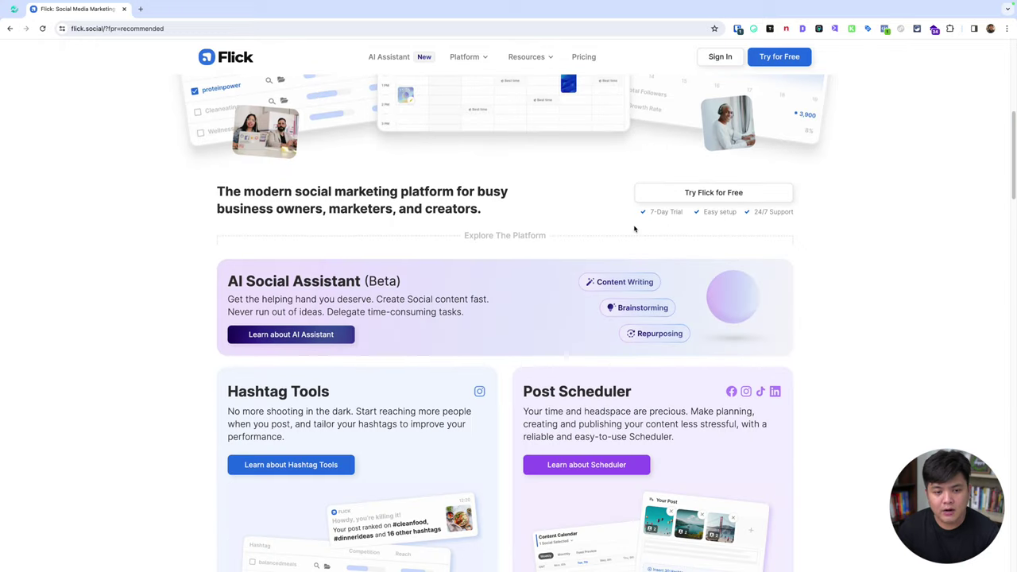
{"action": "scroll", "coordinate": [527, 230], "scroll_direction": "down", "scroll_amount": 2}
{"action": "left_click_drag", "start_coordinate": [228, 268], "coordinate": [332, 300]}
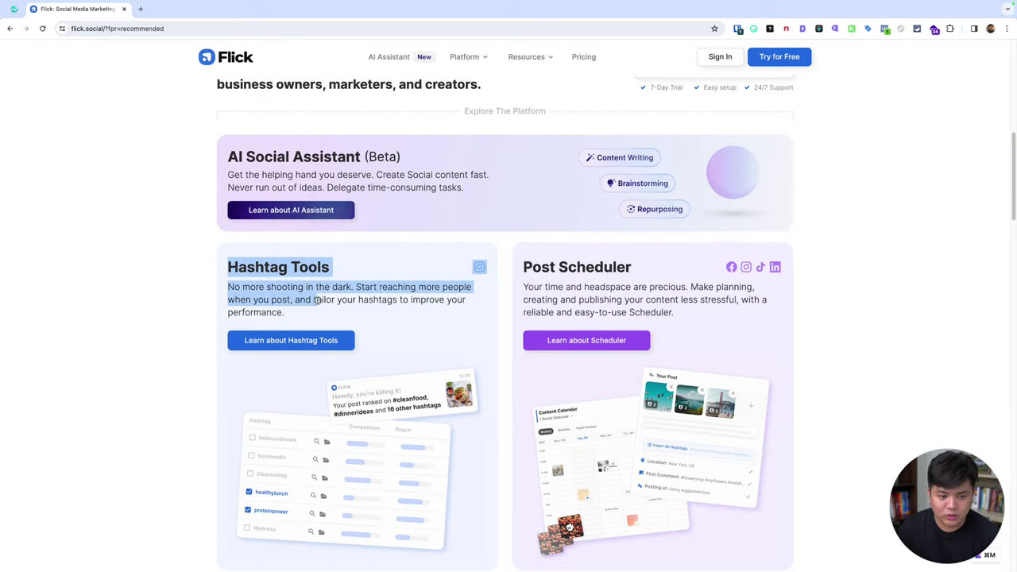
{"action": "left_click", "coordinate": [332, 300]}
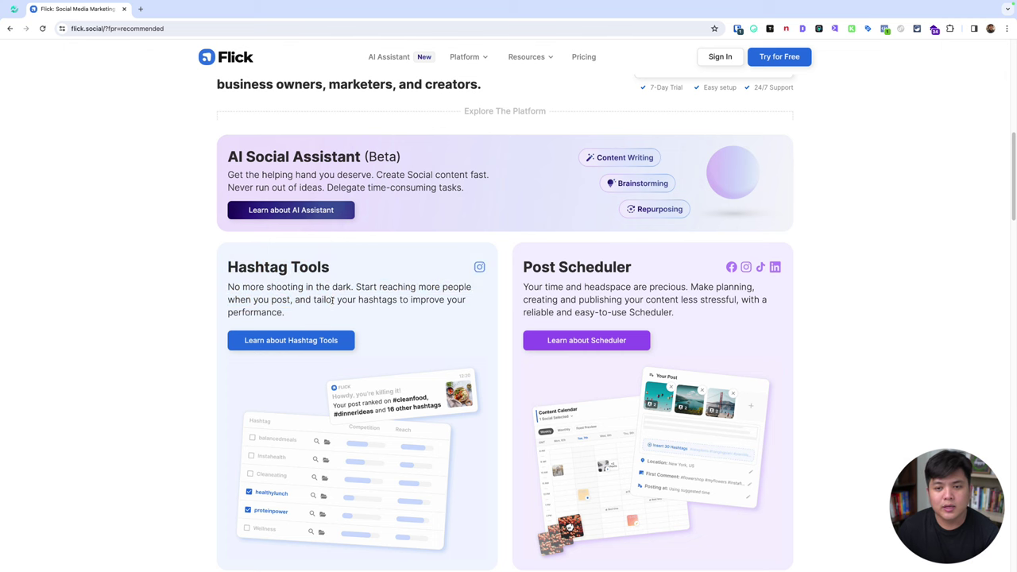
{"action": "scroll", "coordinate": [332, 300], "scroll_direction": "down", "scroll_amount": 1}
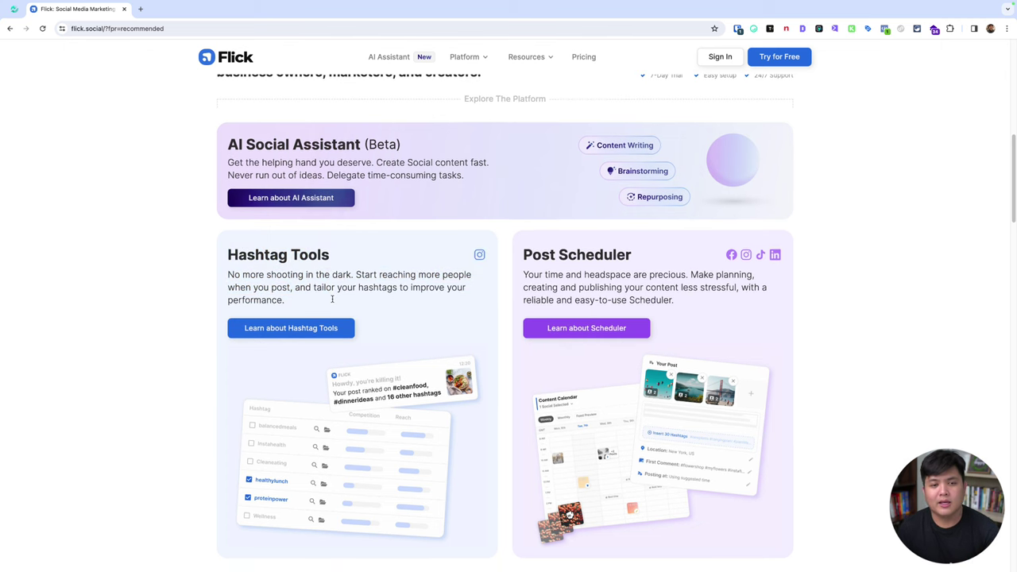
{"action": "left_click_drag", "start_coordinate": [525, 237], "coordinate": [620, 239]}
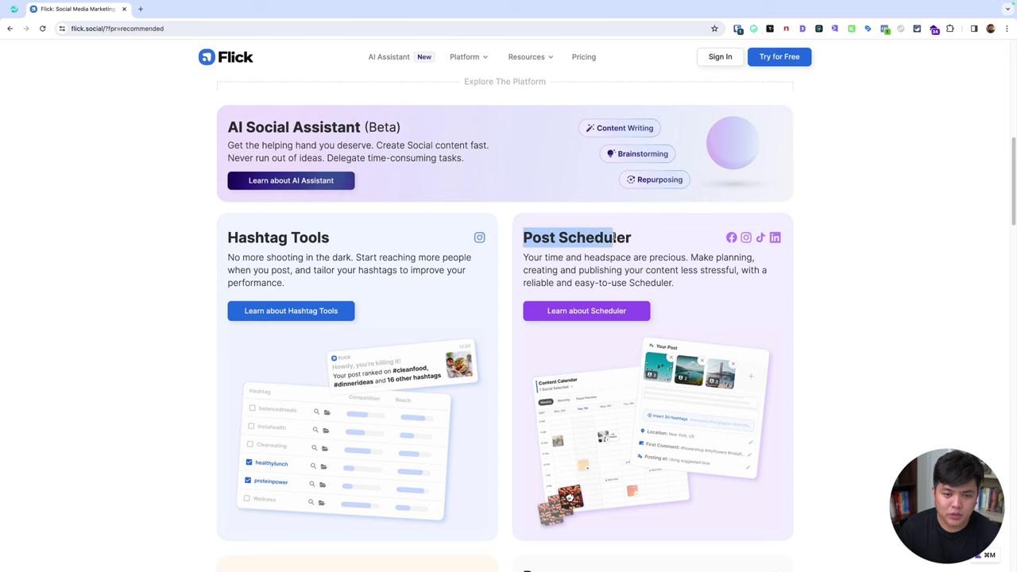
{"action": "left_click", "coordinate": [619, 238]}
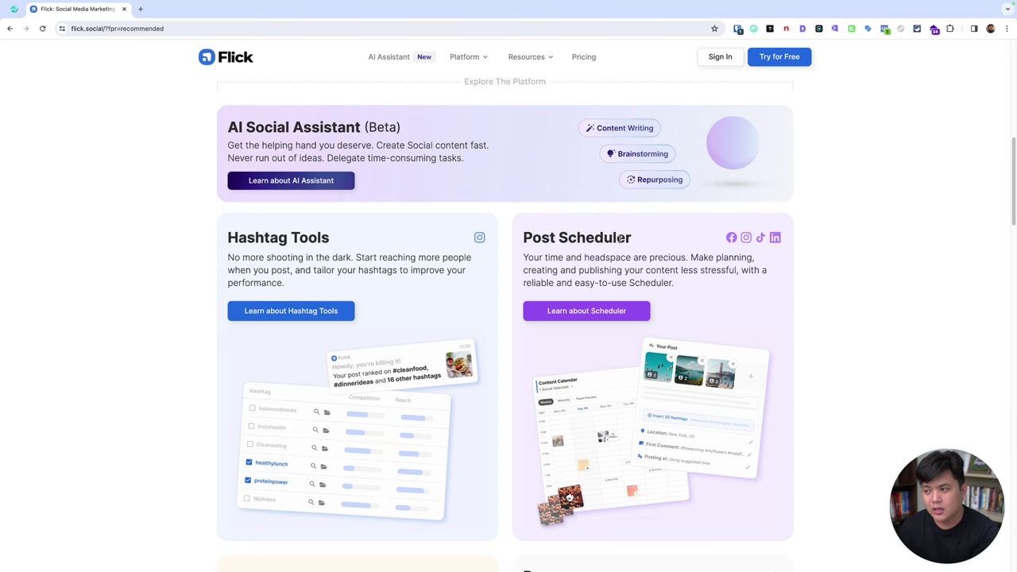
{"action": "scroll", "coordinate": [613, 253], "scroll_direction": "down", "scroll_amount": 10}
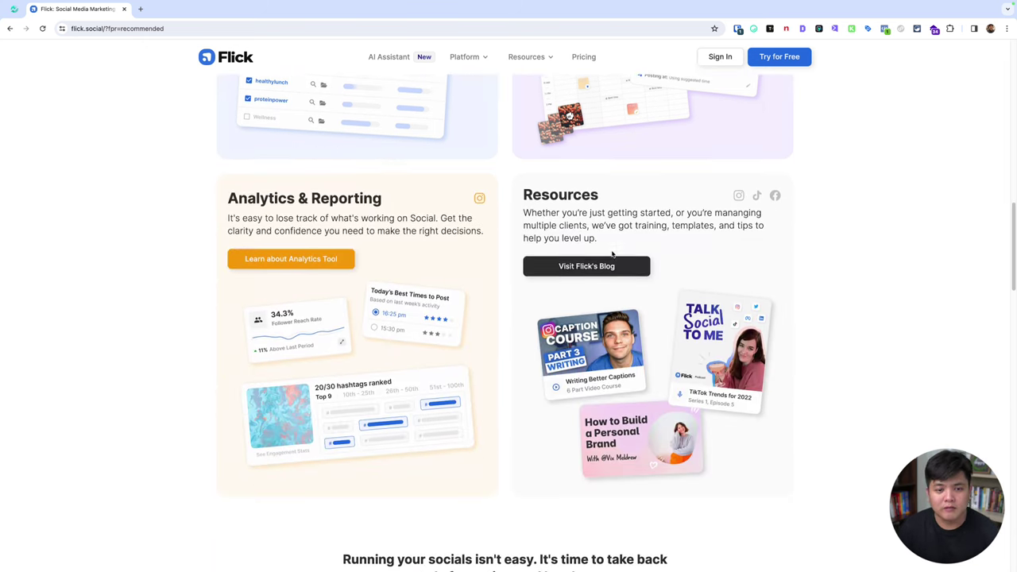
{"action": "left_click_drag", "start_coordinate": [230, 177], "coordinate": [400, 211]}
{"action": "left_click", "coordinate": [404, 210]}
{"action": "scroll", "coordinate": [406, 208], "scroll_direction": "up", "scroll_amount": 7}
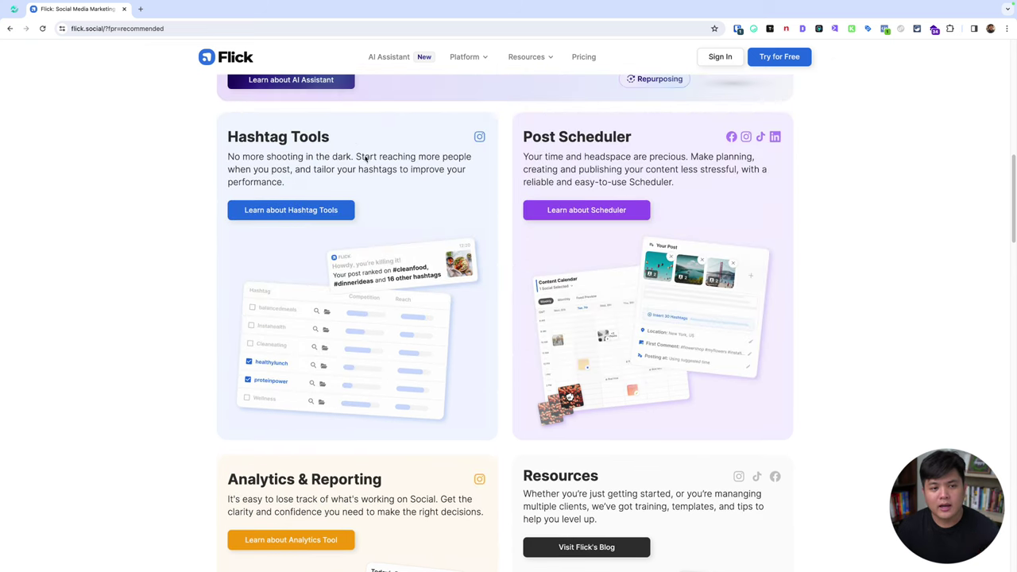
- Look through the homepage's testimonials, community section and Frequently Asked Questions, and return to the start of the page
{"action": "scroll", "coordinate": [367, 159], "scroll_direction": "down", "scroll_amount": 10}
{"action": "scroll", "coordinate": [424, 242], "scroll_direction": "down", "scroll_amount": 12}
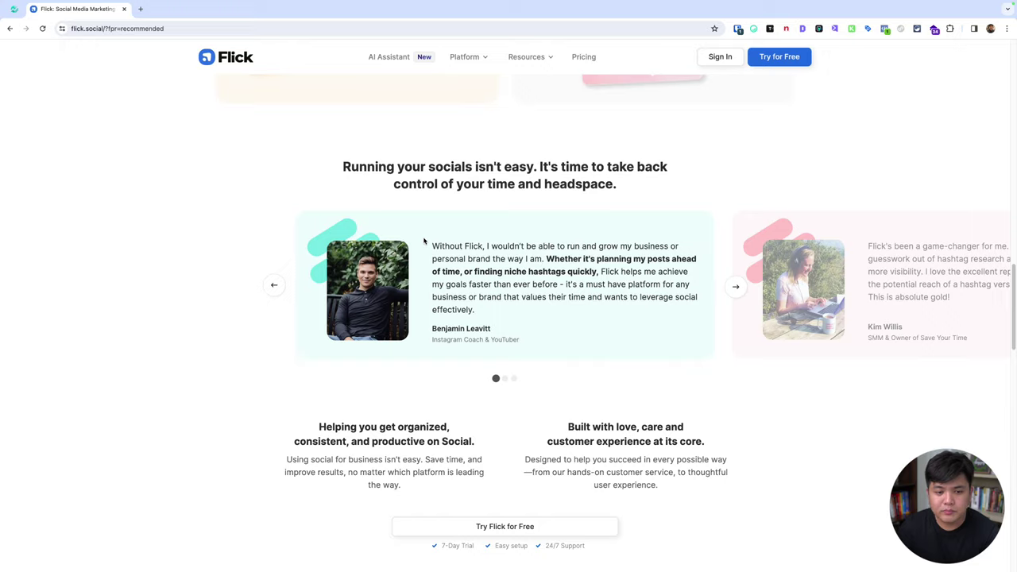
{"action": "scroll", "coordinate": [423, 236], "scroll_direction": "down", "scroll_amount": 4}
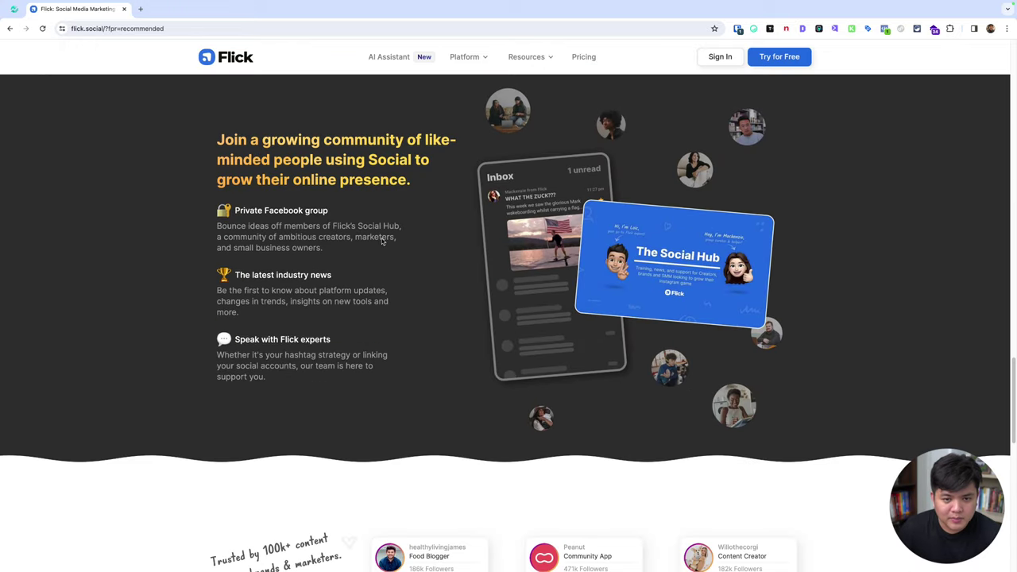
{"action": "scroll", "coordinate": [382, 241], "scroll_direction": "down", "scroll_amount": 8}
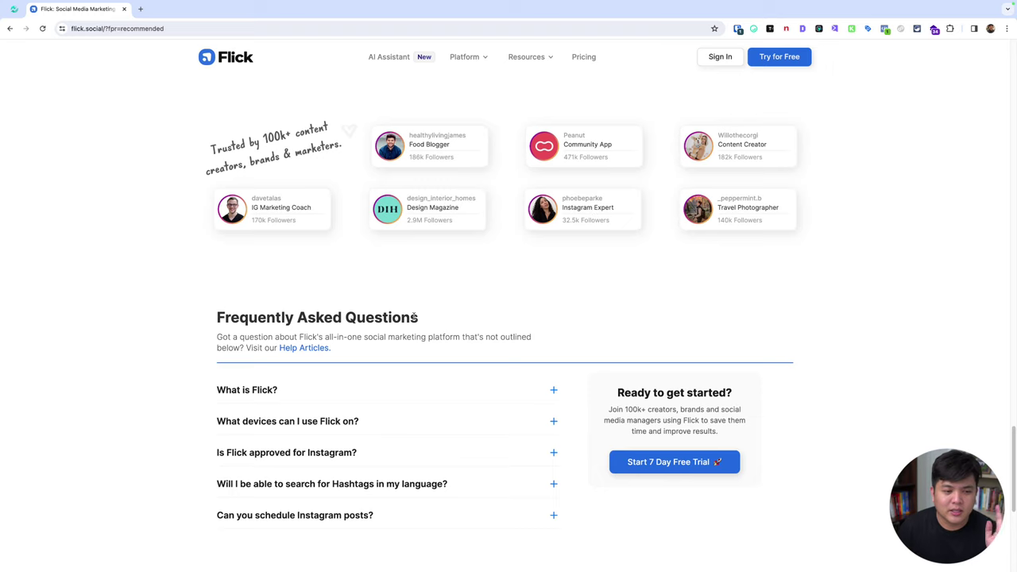
{"action": "scroll", "coordinate": [414, 318], "scroll_direction": "down", "scroll_amount": 5}
{"action": "scroll", "coordinate": [414, 318], "scroll_direction": "up", "scroll_amount": 20}
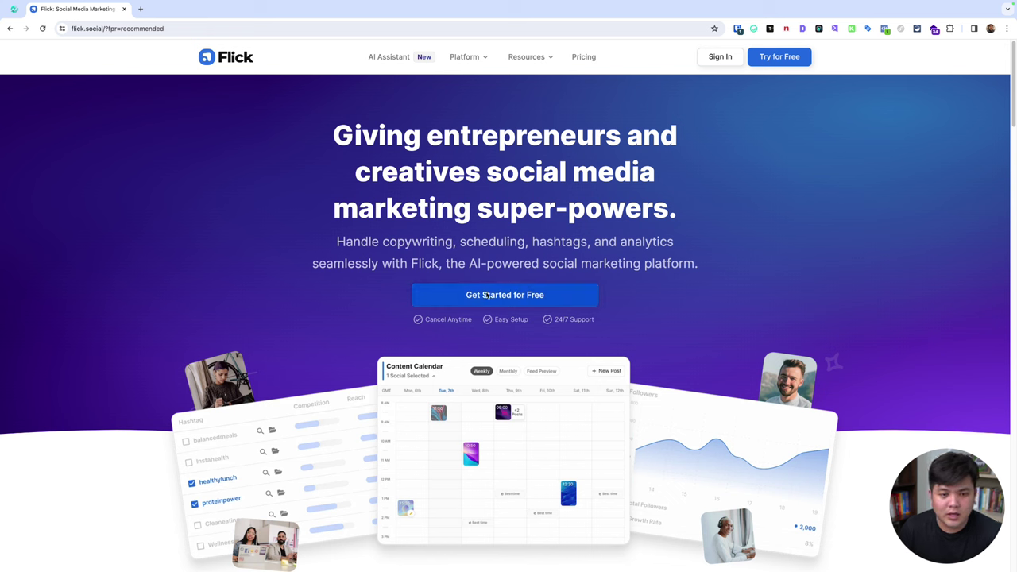
- Open the pricing page and examine the Solo plan's monthly price and social profile allowance
{"action": "left_click", "coordinate": [583, 58]}
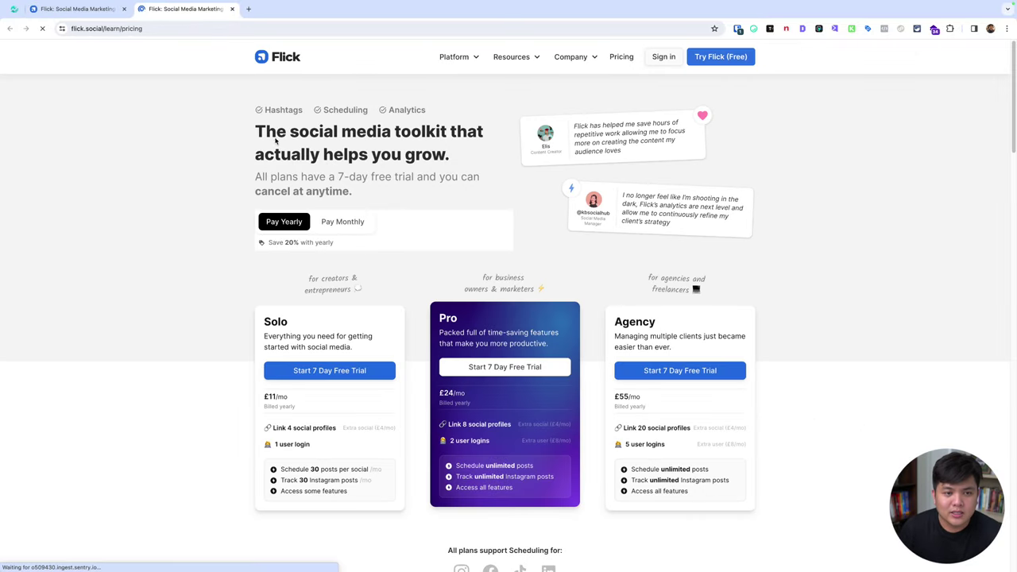
{"action": "scroll", "coordinate": [180, 187], "scroll_direction": "down", "scroll_amount": 3}
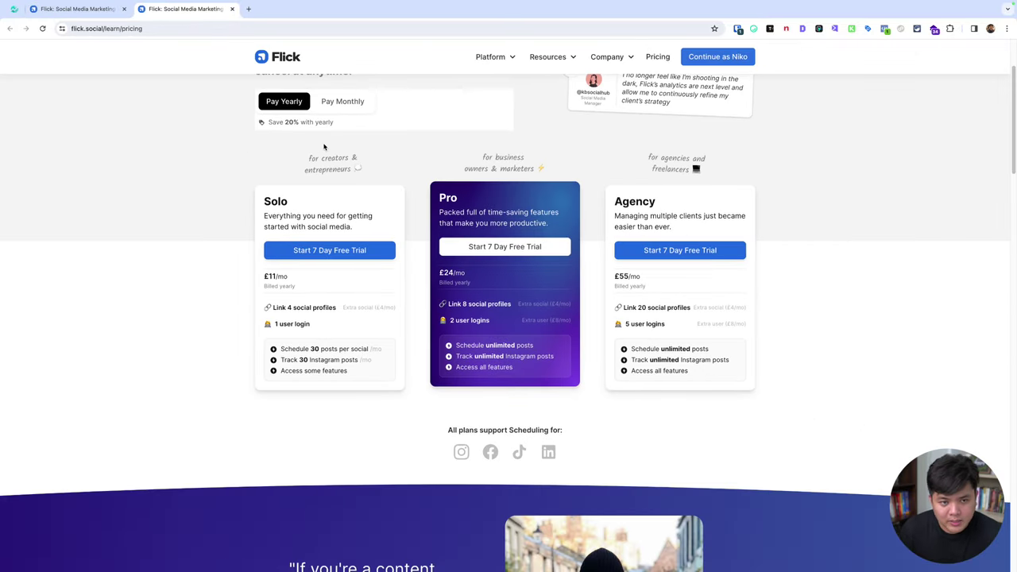
{"action": "left_click_drag", "start_coordinate": [263, 275], "coordinate": [289, 276]}
{"action": "left_click", "coordinate": [282, 275]}
{"action": "left_click", "coordinate": [230, 279]}
{"action": "left_click", "coordinate": [233, 279]}
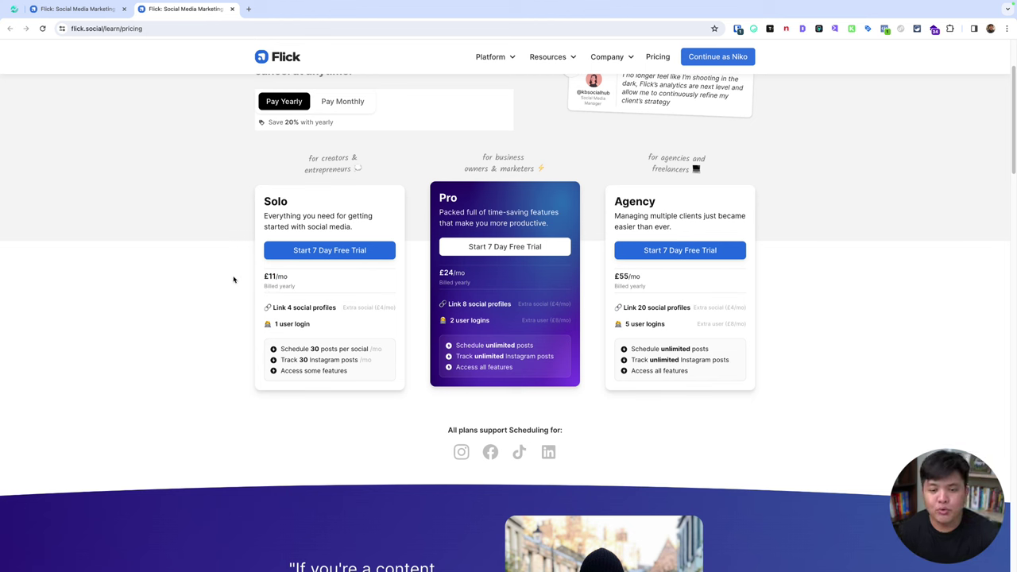
{"action": "left_click_drag", "start_coordinate": [273, 309], "coordinate": [334, 311]}
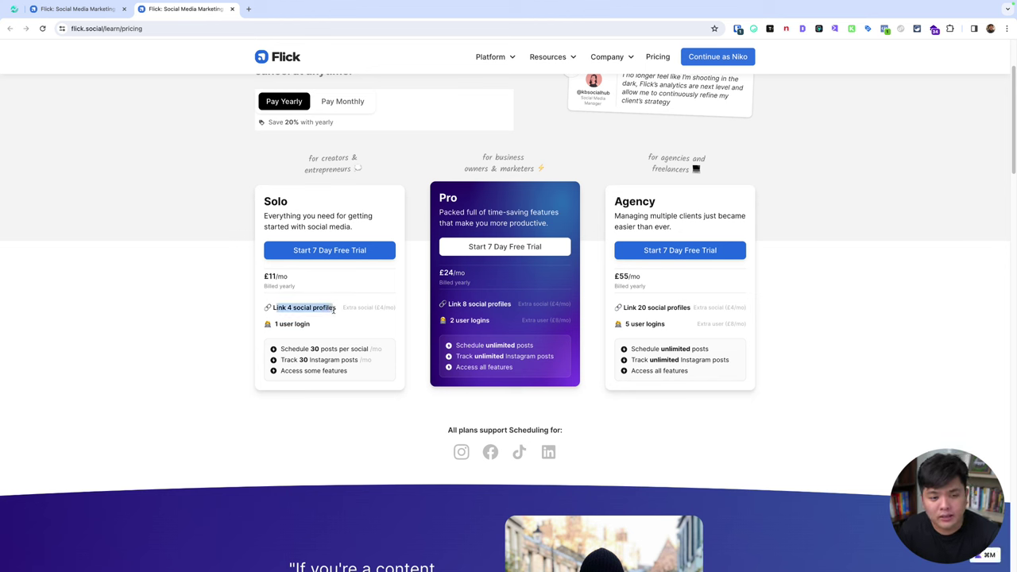
{"action": "left_click", "coordinate": [334, 312]}
{"action": "scroll", "coordinate": [331, 306], "scroll_direction": "up", "scroll_amount": 3}
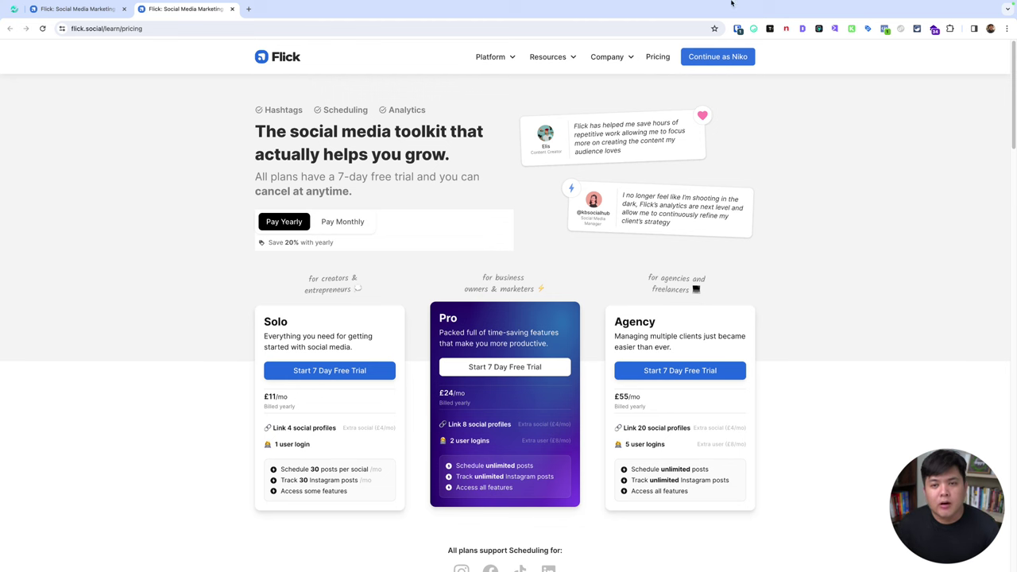
- Calculate 180000/30 and 180000/20 in Spotlight, and close it
{"action": "mouse_move", "coordinate": [733, 5]}
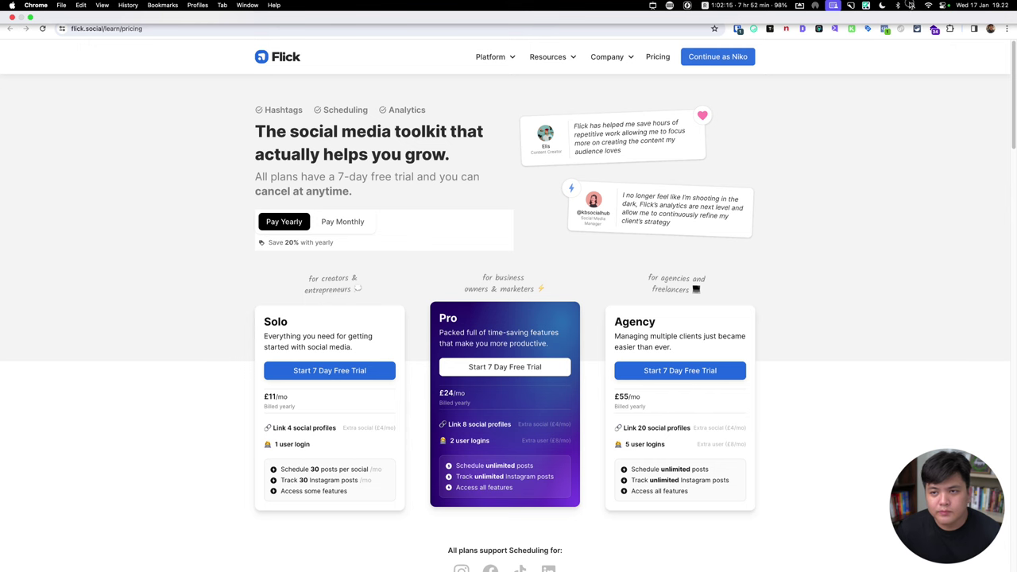
{"action": "left_click", "coordinate": [912, 4]}
{"action": "type", "text": "18000"}
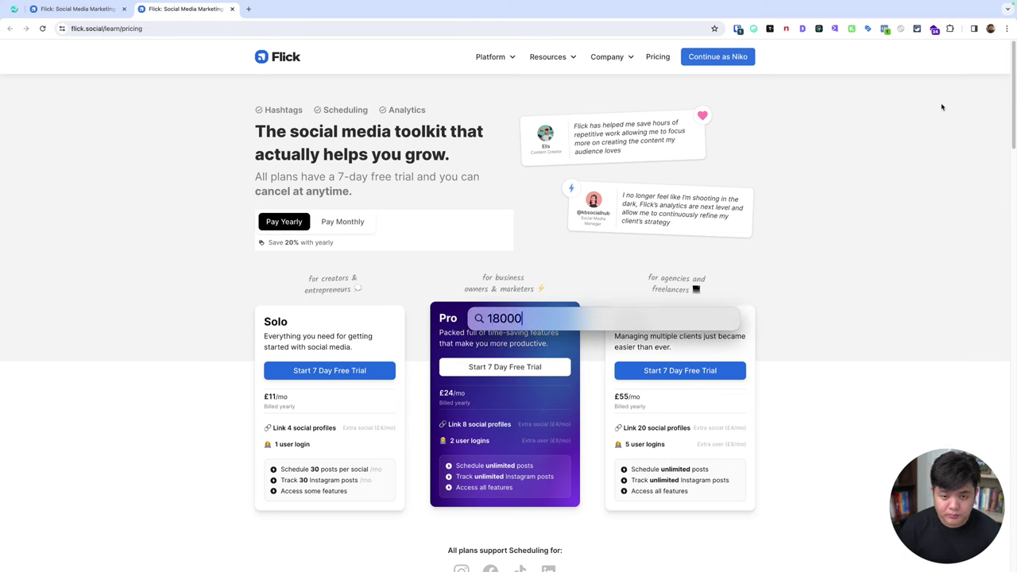
{"action": "type", "text": "0/30"}
{"action": "key", "text": "BackSpace"}
{"action": "key", "text": "BackSpace"}
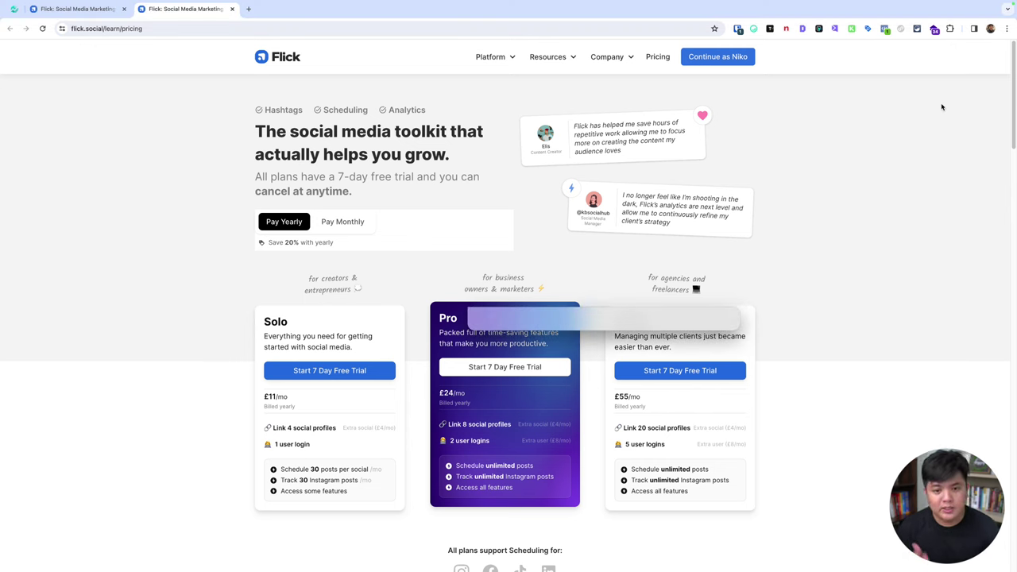
{"action": "type", "text": "20"}
{"action": "key", "text": "super+a"}
{"action": "key", "text": "Escape"}
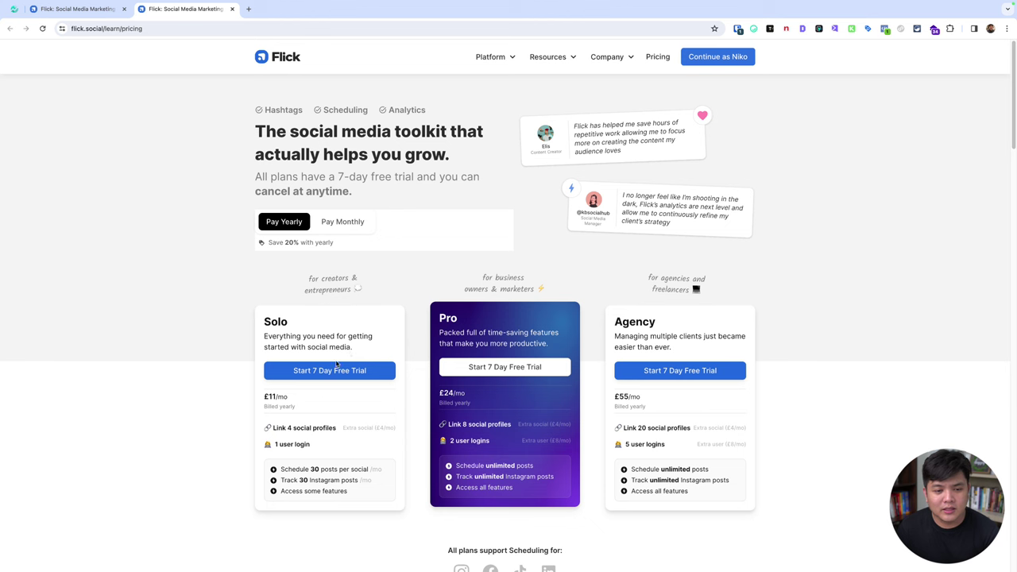
- Continue into the signed-in account's home page and dismiss the announcement about the Scheduler updates
{"action": "left_click", "coordinate": [732, 58]}
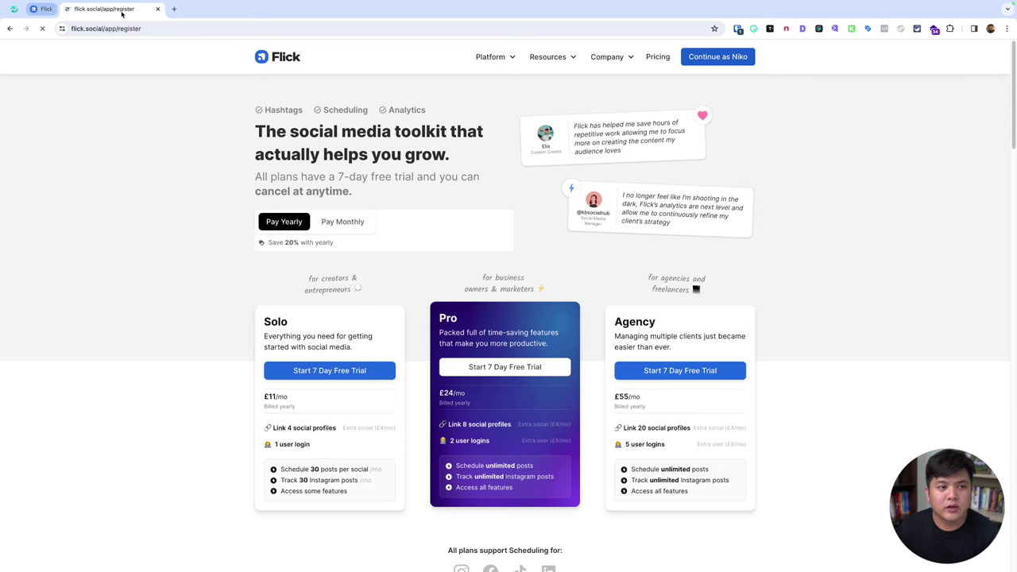
{"action": "left_click", "coordinate": [73, 9]}
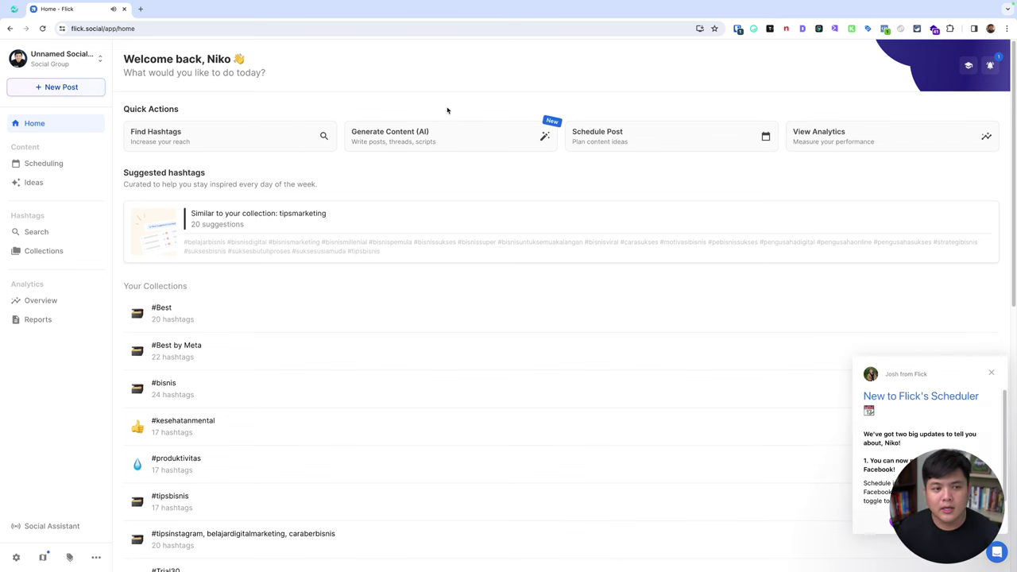
{"action": "left_click", "coordinate": [992, 373]}
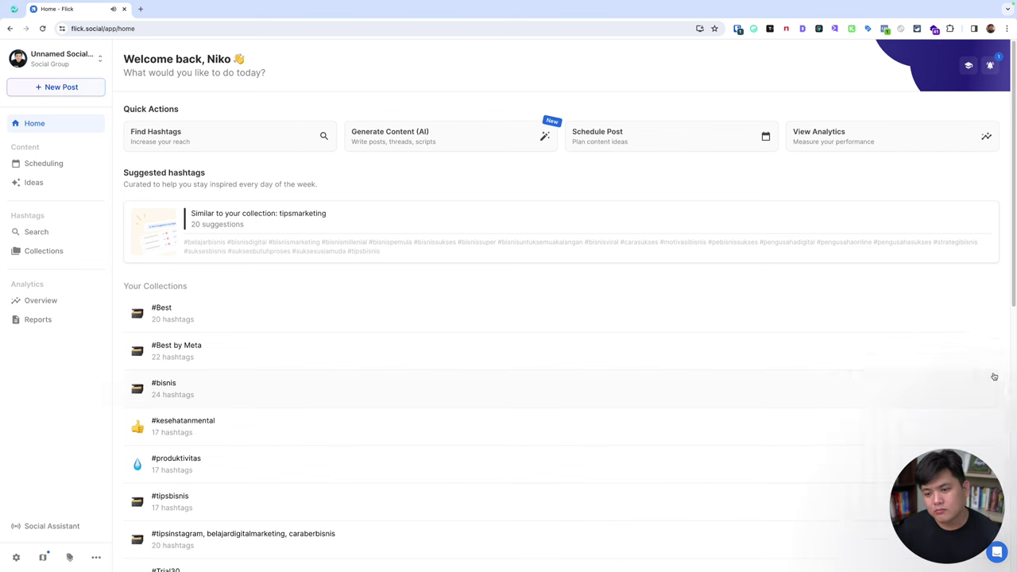
- Open the hashtag finder and search for #basreng
{"action": "left_click", "coordinate": [178, 143]}
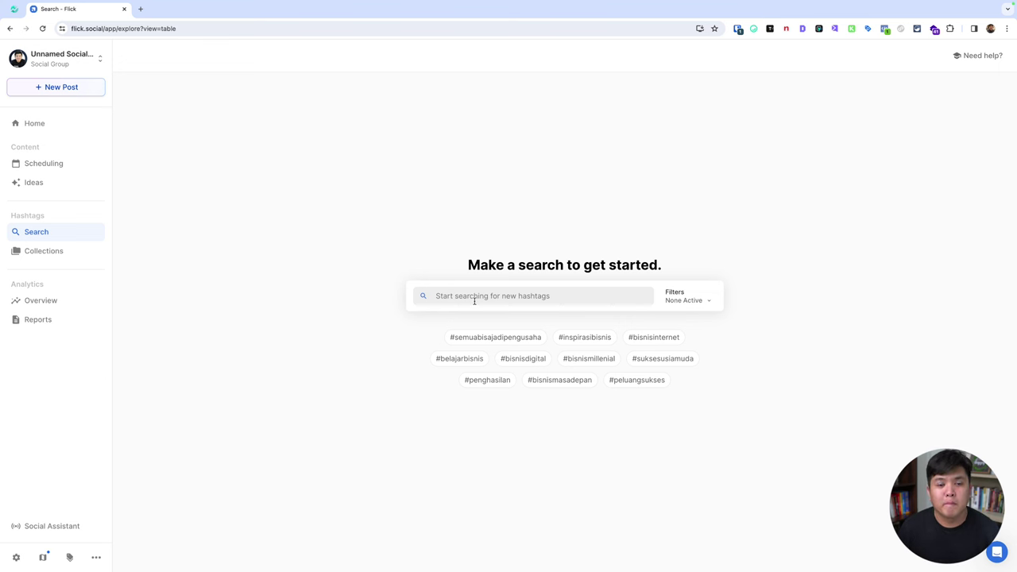
{"action": "left_click", "coordinate": [474, 301]}
{"action": "type", "text": "#bas"}
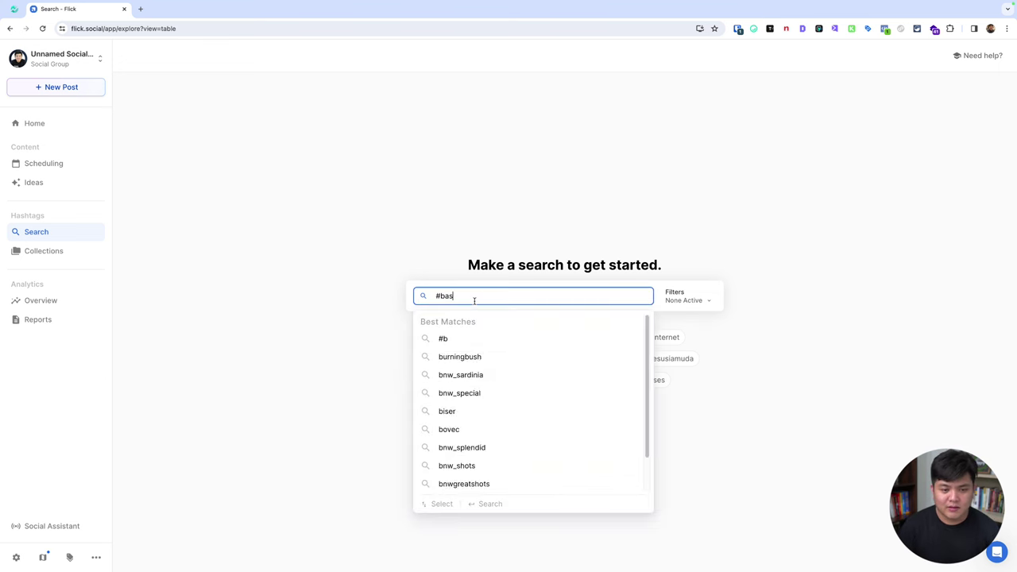
{"action": "type", "text": "reng"}
{"action": "key", "text": "Return"}
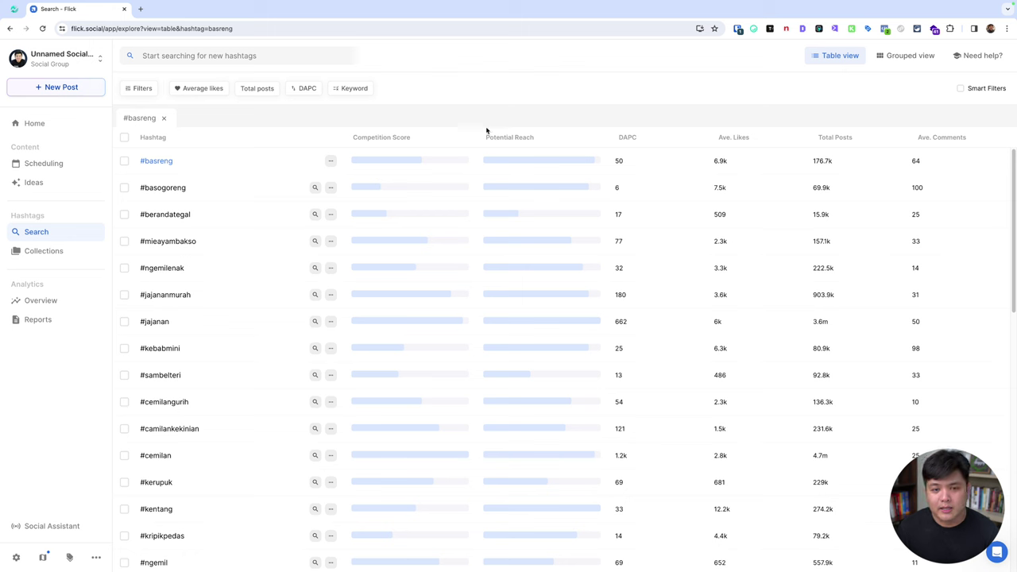
- Examine the Competition Score ratings of #basreng and its related hashtags, and the DAPC column
{"action": "mouse_move", "coordinate": [367, 143]}
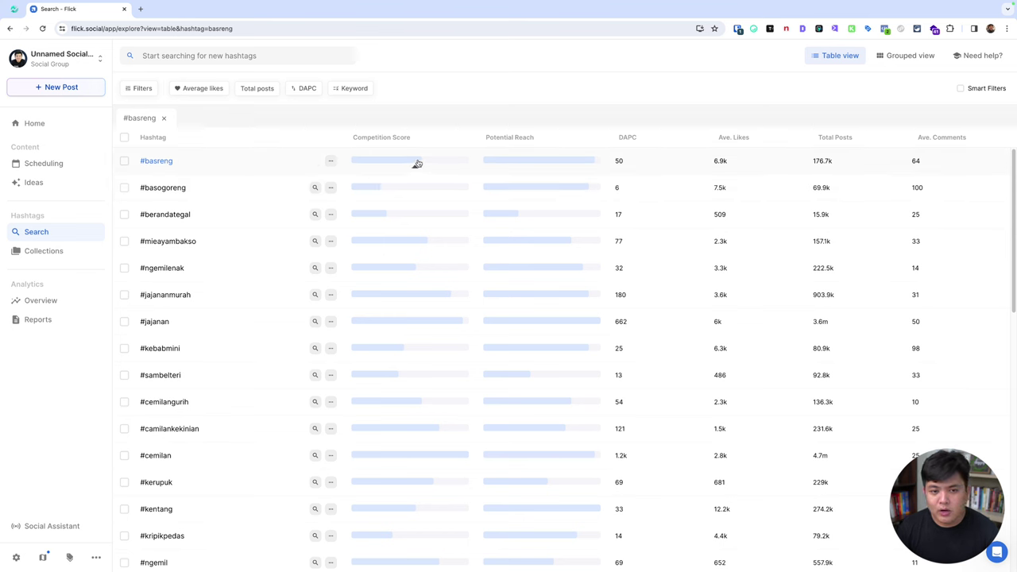
{"action": "mouse_move", "coordinate": [418, 163]}
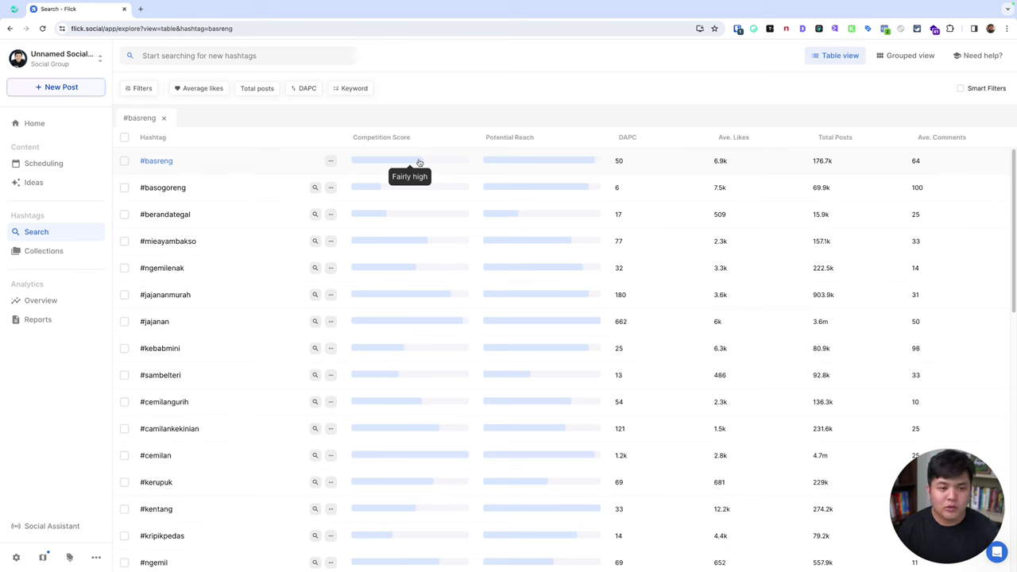
{"action": "mouse_move", "coordinate": [380, 214]}
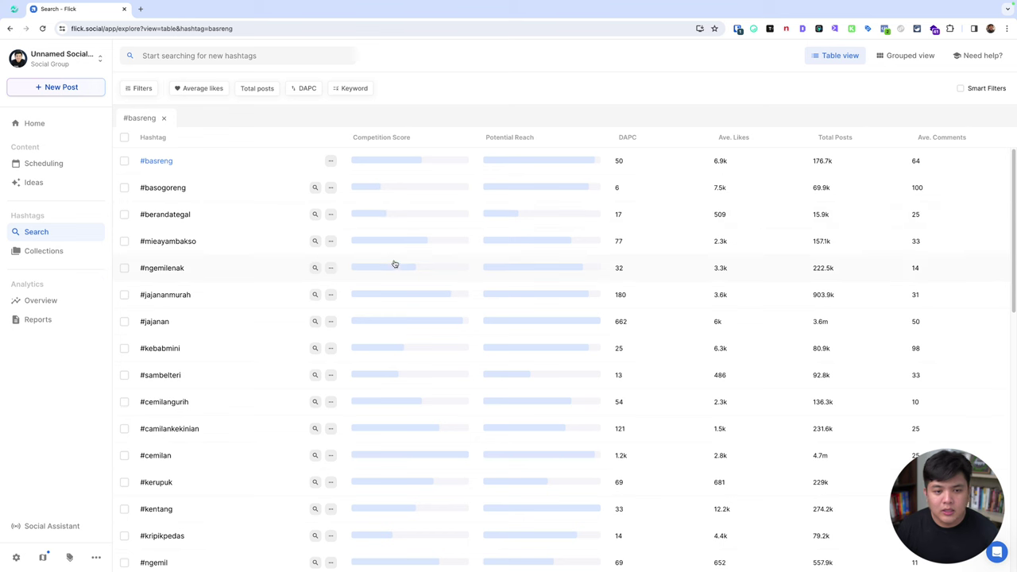
{"action": "mouse_move", "coordinate": [395, 268]}
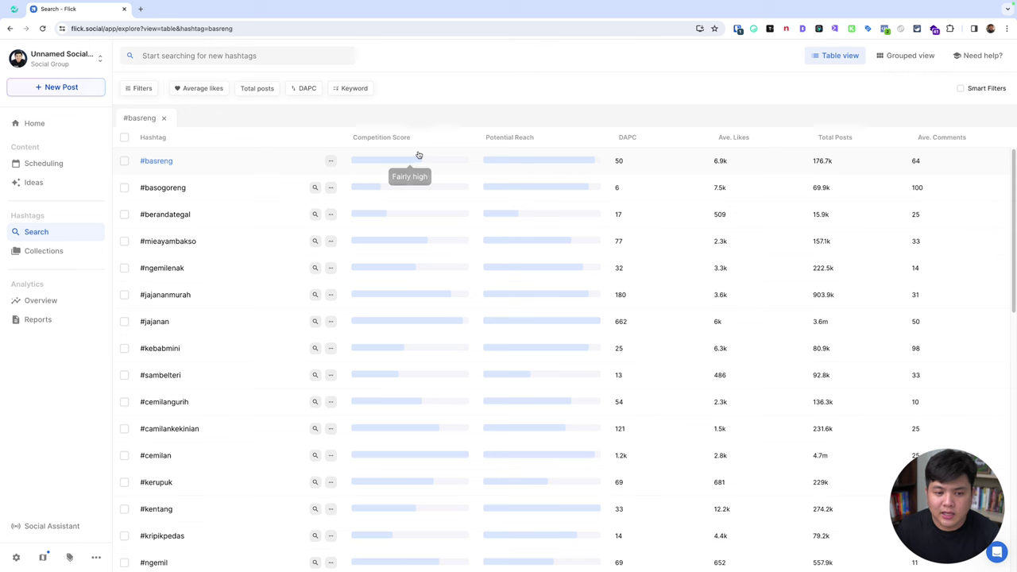
{"action": "mouse_move", "coordinate": [417, 322]}
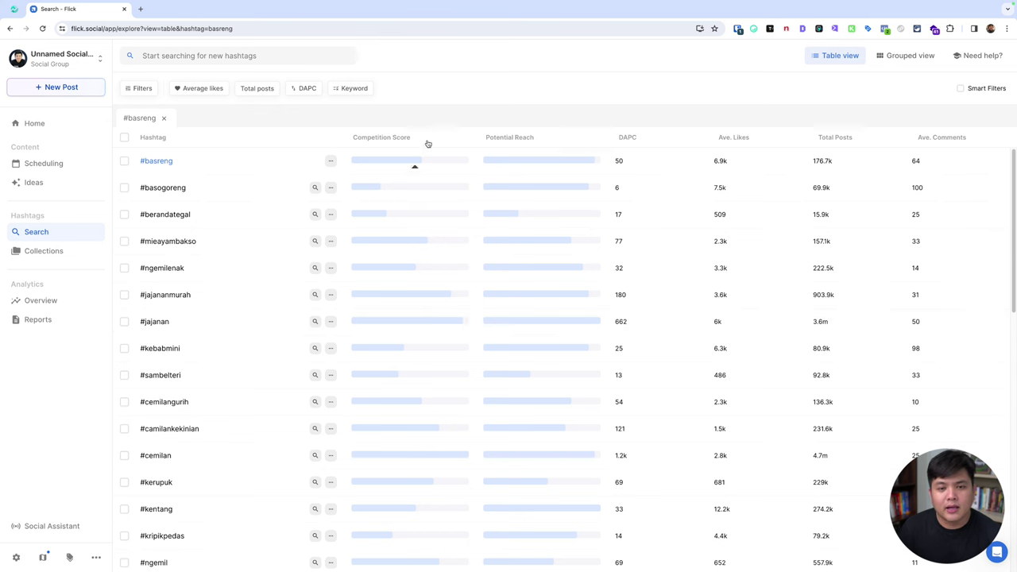
{"action": "mouse_move", "coordinate": [627, 138]}
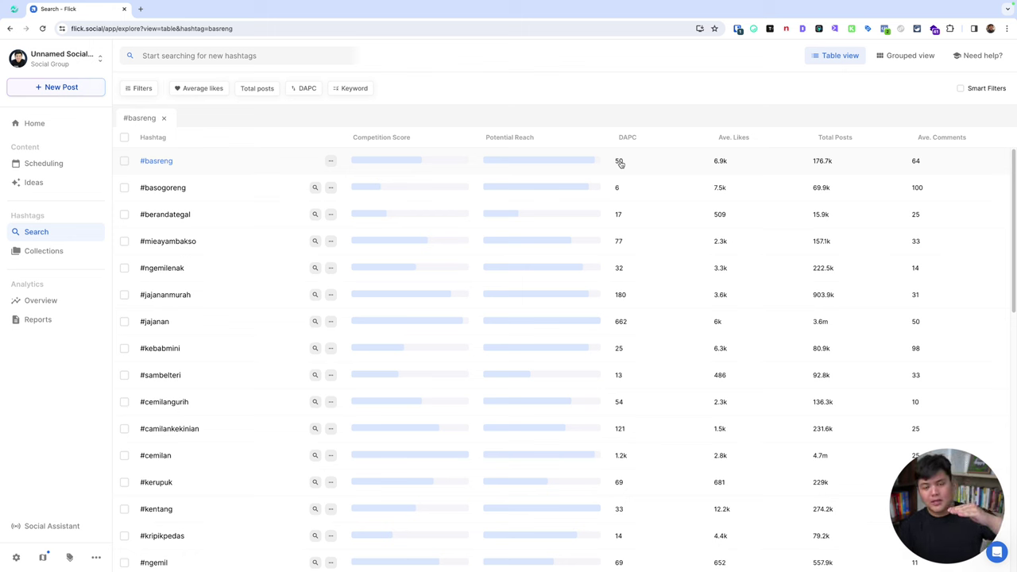
- Compare the Competition Score and Potential Reach ratings of #basreng and its related hashtags down the list, including #ngemil
{"action": "mouse_move", "coordinate": [391, 162]}
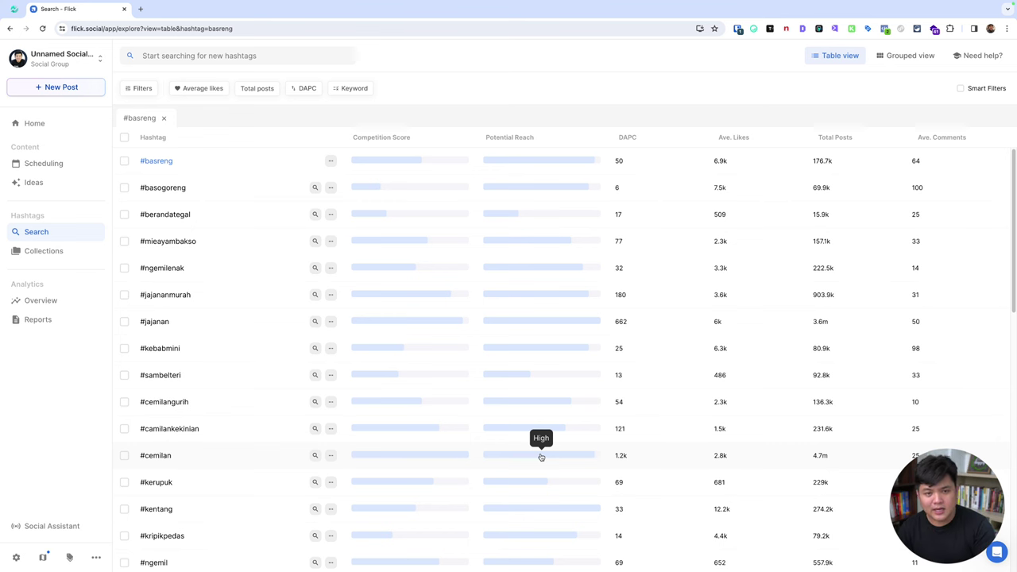
{"action": "mouse_move", "coordinate": [407, 138]}
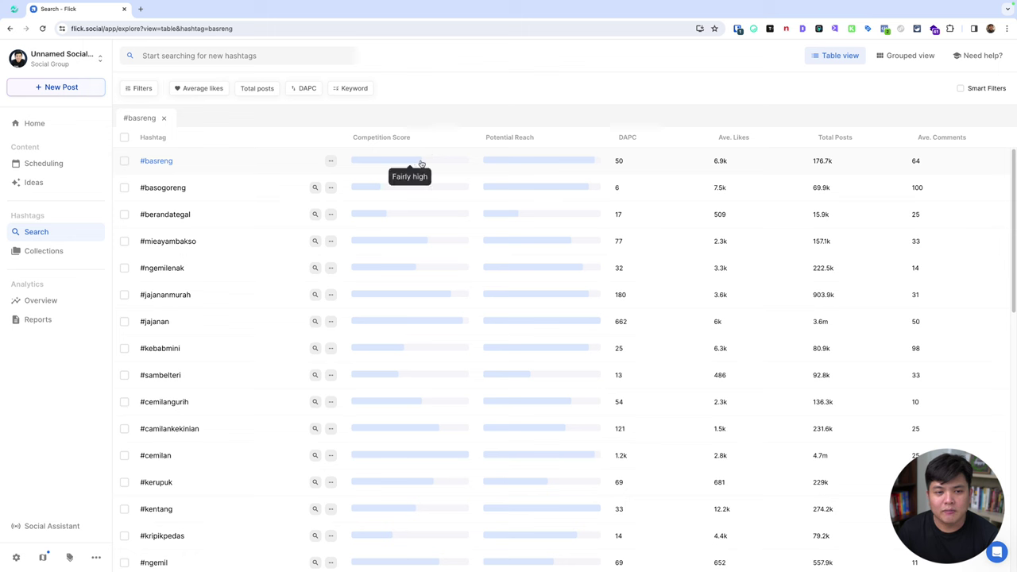
{"action": "mouse_move", "coordinate": [371, 189]}
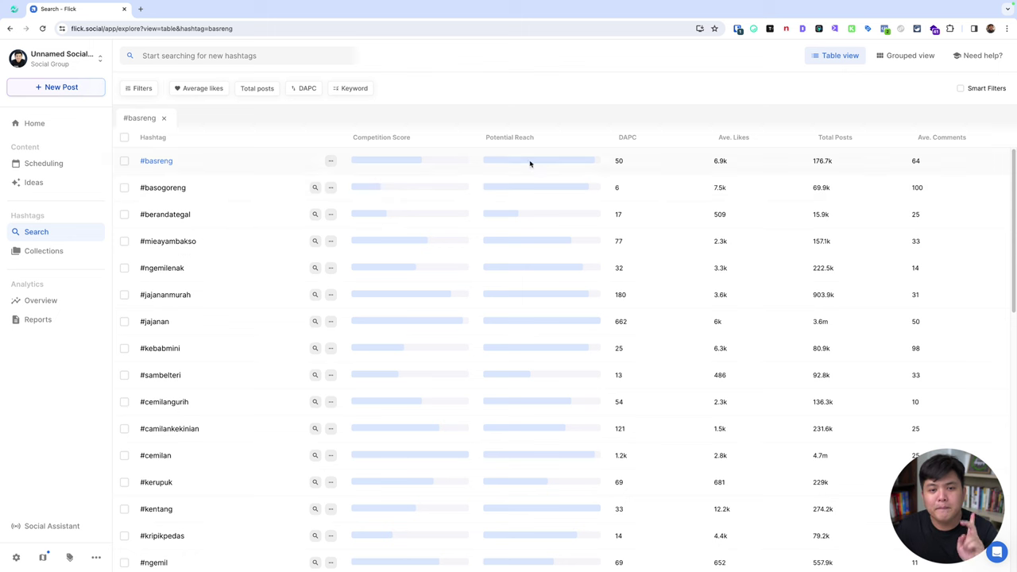
{"action": "mouse_move", "coordinate": [528, 192]}
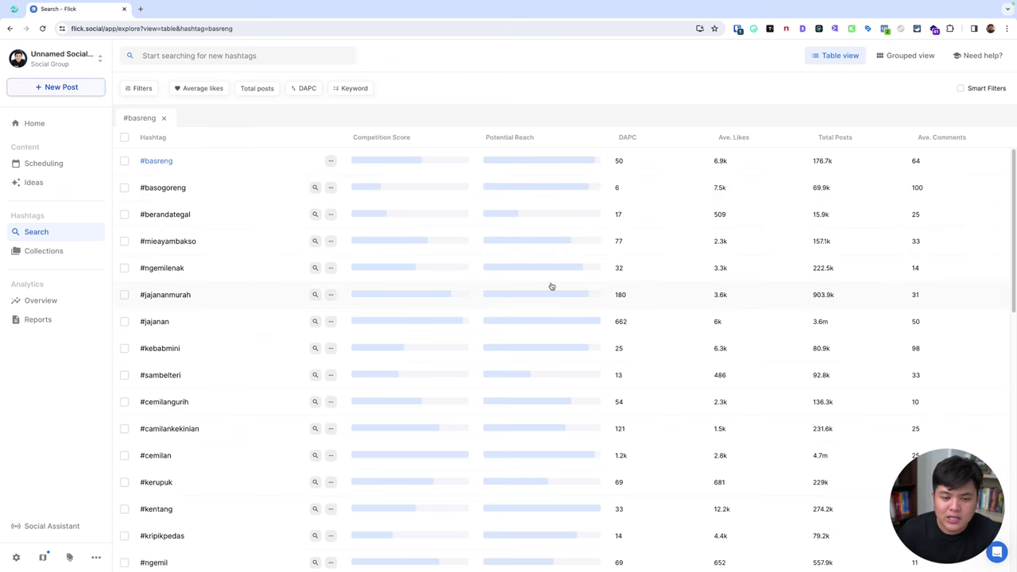
{"action": "scroll", "coordinate": [552, 286], "scroll_direction": "down", "scroll_amount": 5}
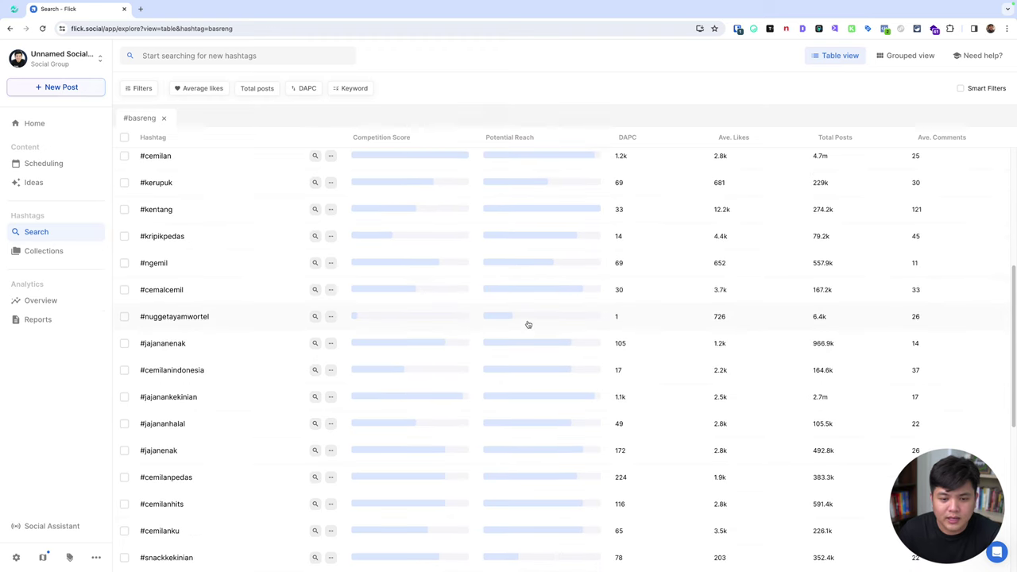
{"action": "scroll", "coordinate": [528, 324], "scroll_direction": "down", "scroll_amount": 5}
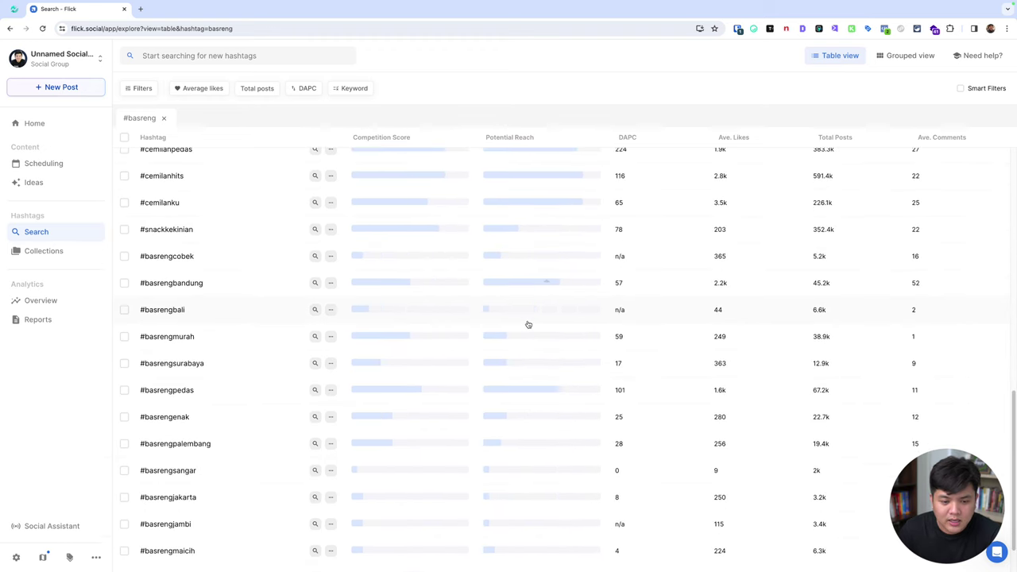
{"action": "scroll", "coordinate": [529, 324], "scroll_direction": "up", "scroll_amount": 4}
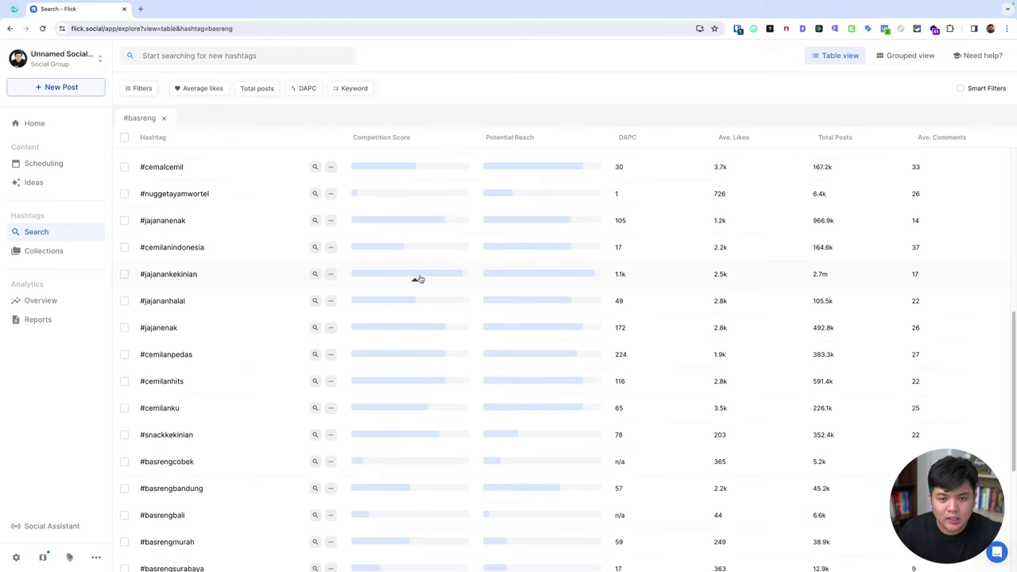
{"action": "scroll", "coordinate": [417, 280], "scroll_direction": "up", "scroll_amount": 1}
{"action": "scroll", "coordinate": [412, 303], "scroll_direction": "up", "scroll_amount": 2}
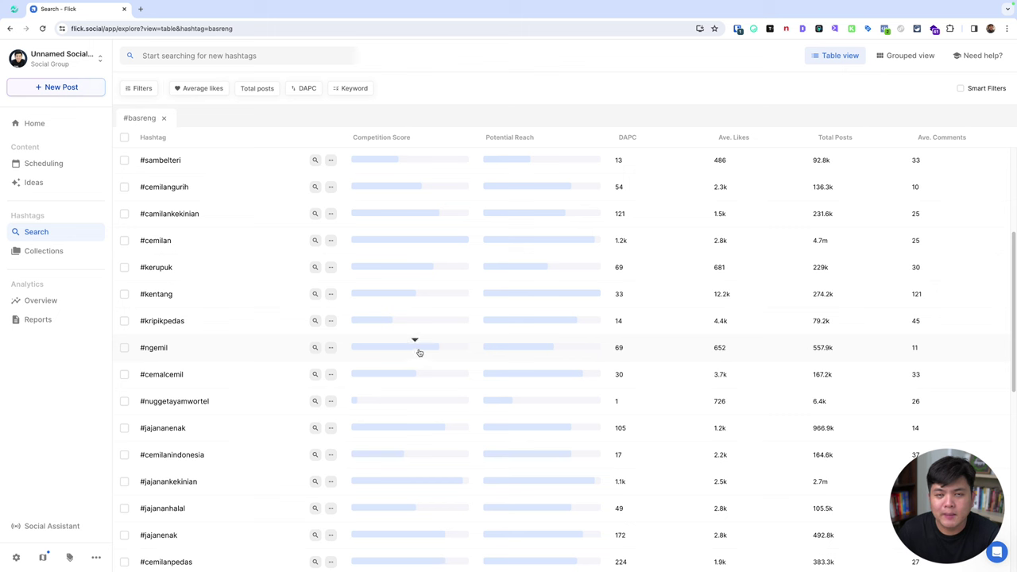
{"action": "mouse_move", "coordinate": [532, 348]}
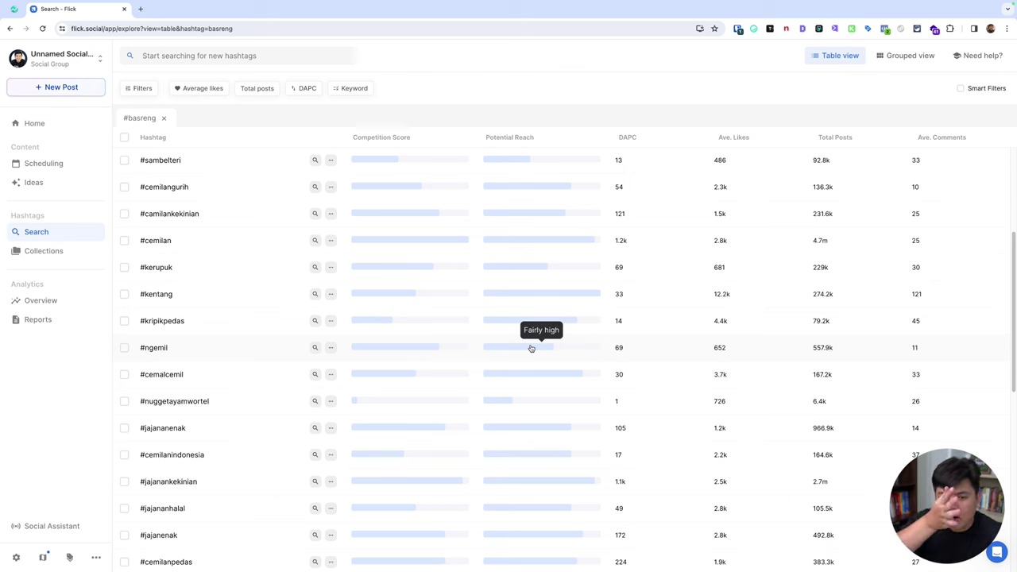
{"action": "mouse_move", "coordinate": [411, 347]}
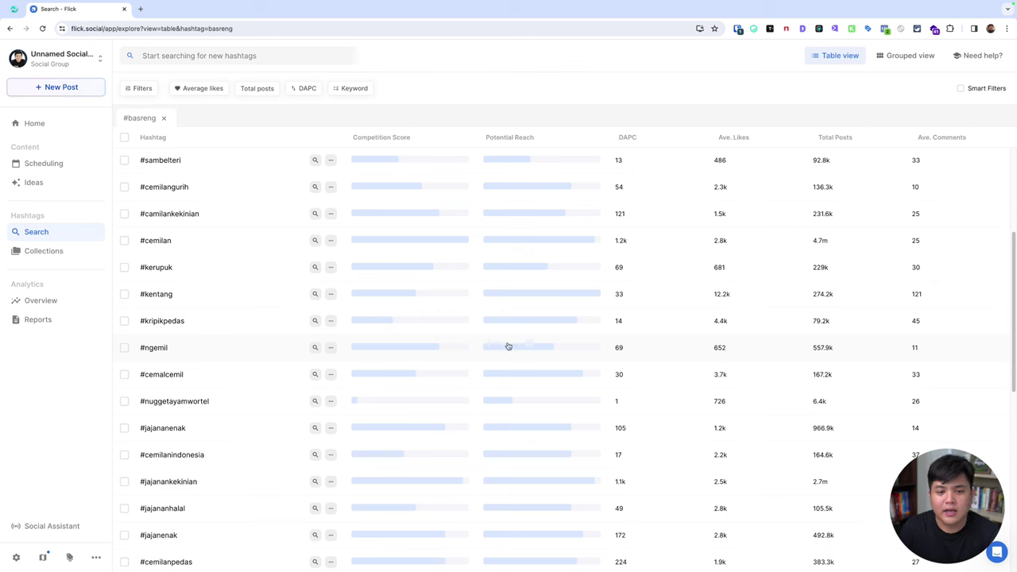
{"action": "mouse_move", "coordinate": [444, 350]}
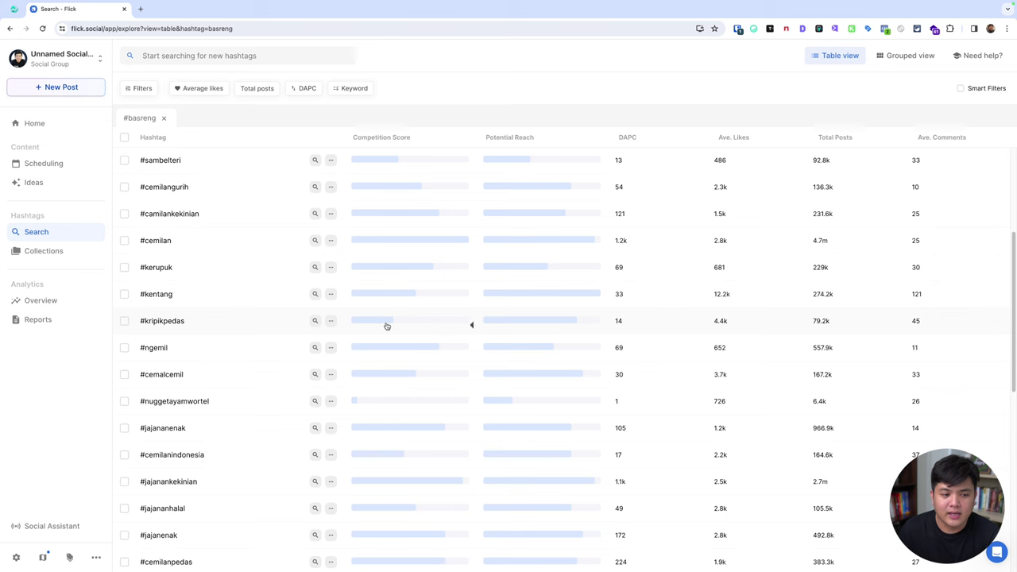
- Check the competition and reach ratings of #kripikpedas, and select #kripikpedas and #kentang in the results
{"action": "mouse_move", "coordinate": [388, 326]}
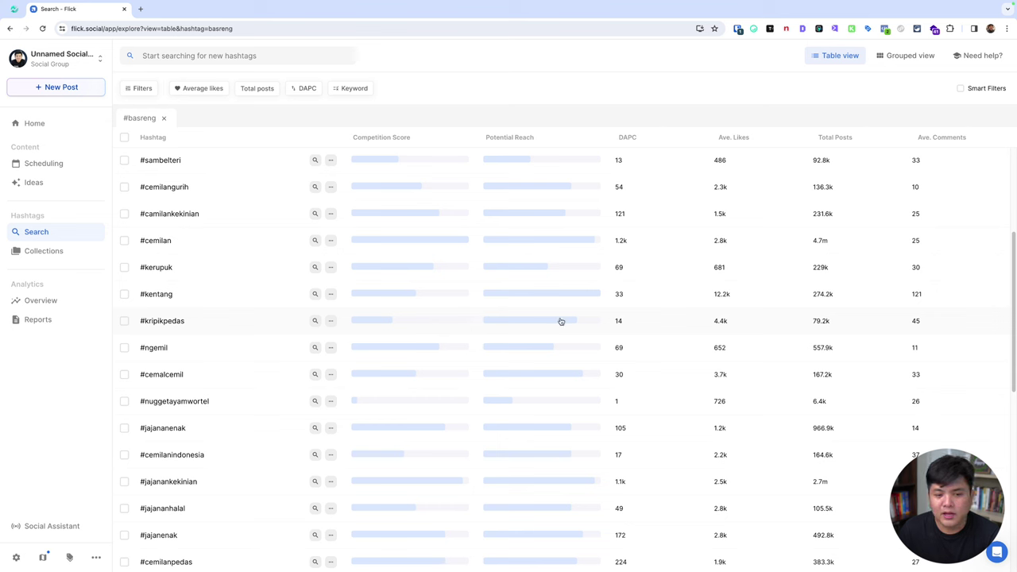
{"action": "mouse_move", "coordinate": [559, 323]}
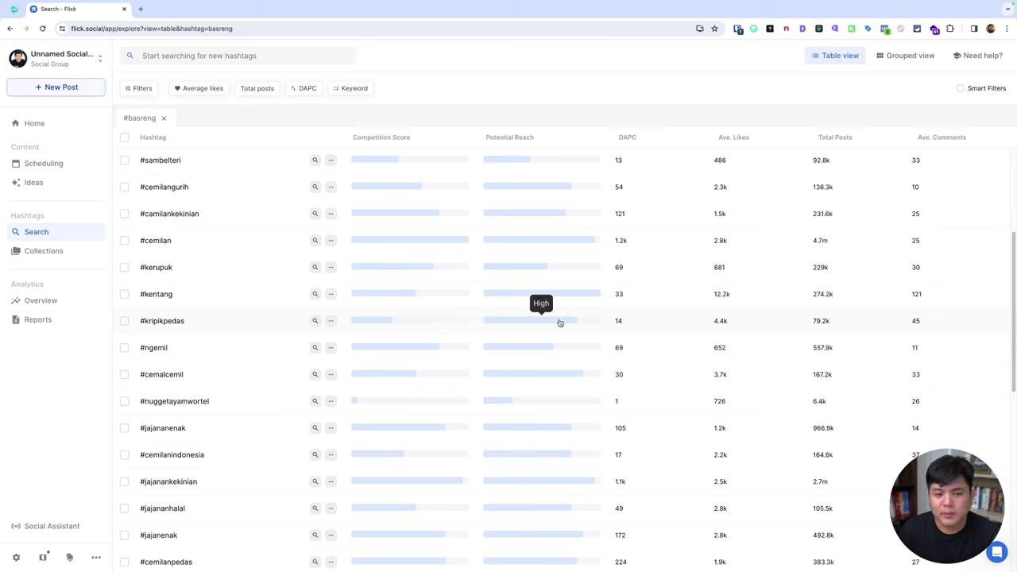
{"action": "left_click", "coordinate": [124, 322]}
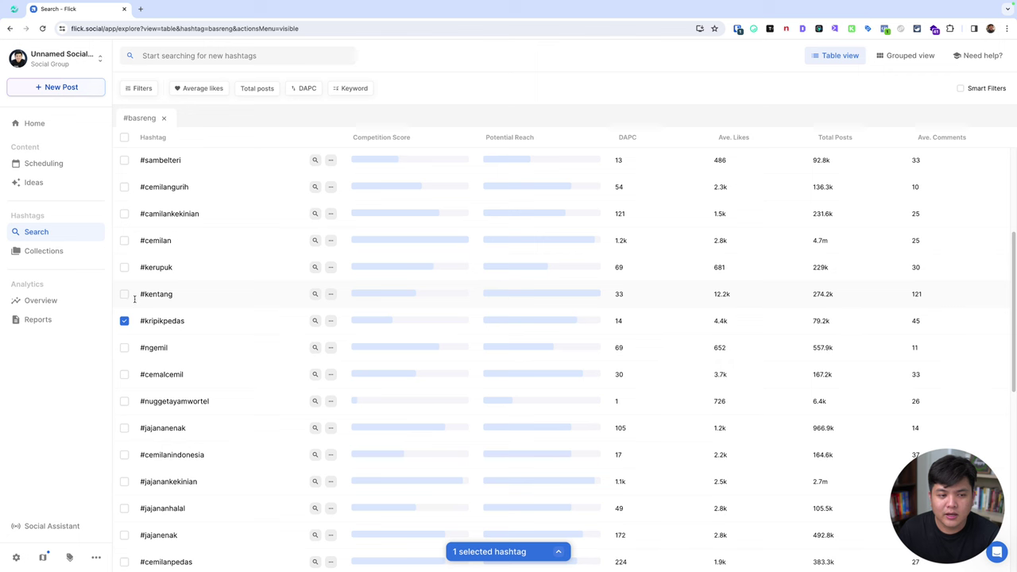
{"action": "left_click", "coordinate": [124, 294]}
- Add #basreng, #basogoreng, #ngemilenak, #kebabmini and #jajananmurah to the selected hashtags
{"action": "scroll", "coordinate": [263, 311], "scroll_direction": "up", "scroll_amount": 3}
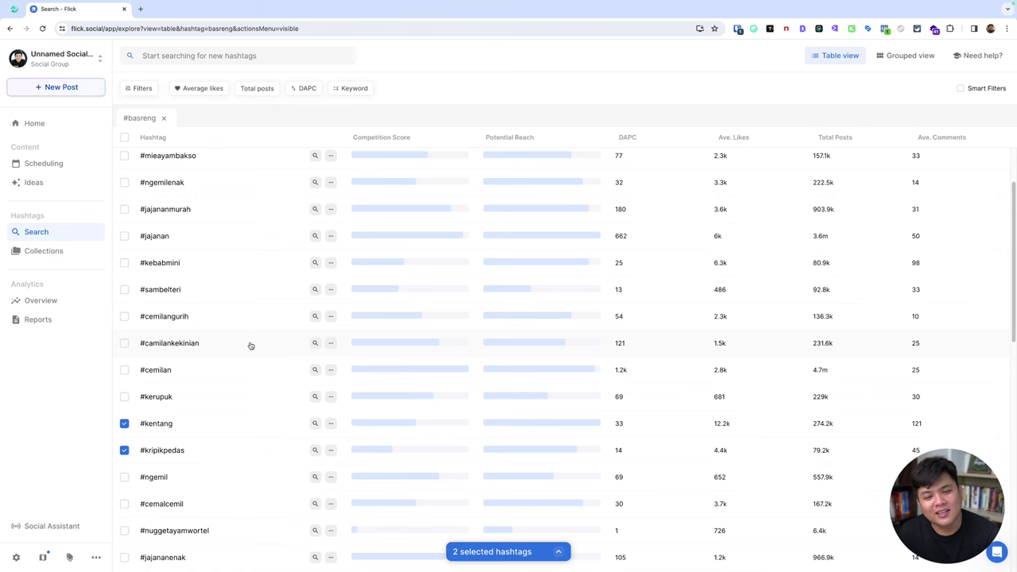
{"action": "scroll", "coordinate": [257, 400], "scroll_direction": "up", "scroll_amount": 2}
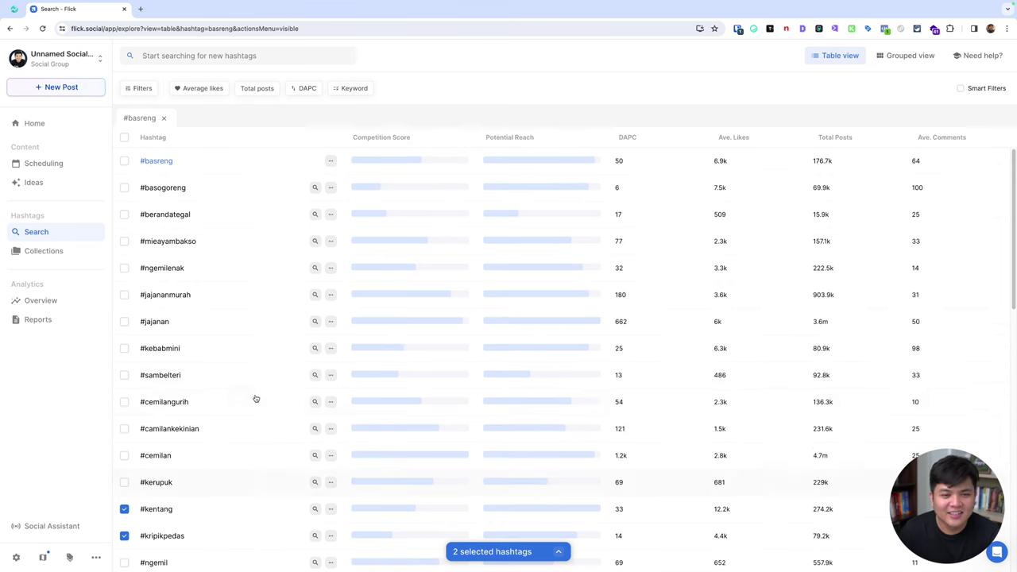
{"action": "left_click", "coordinate": [125, 159]}
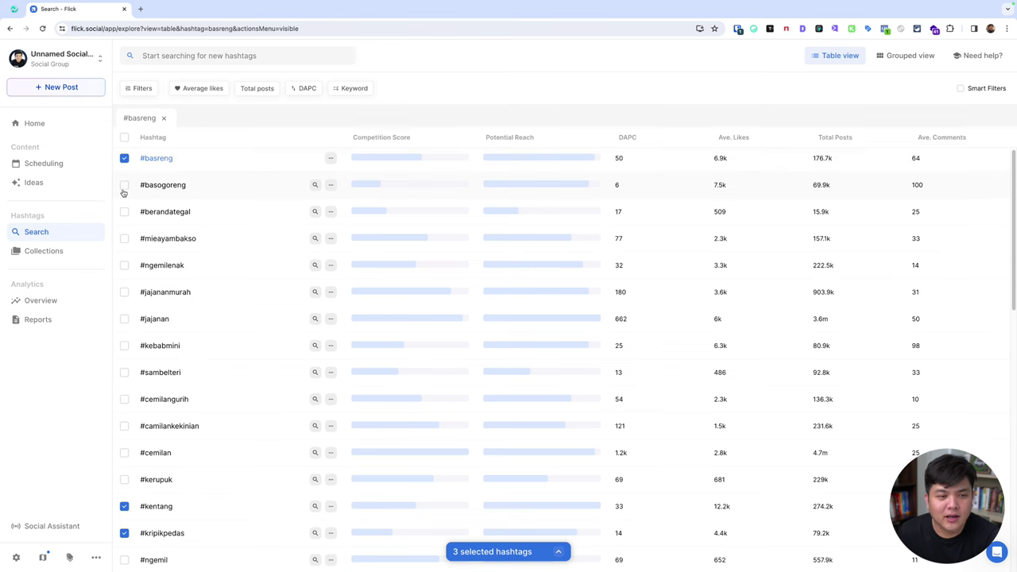
{"action": "left_click", "coordinate": [123, 189]}
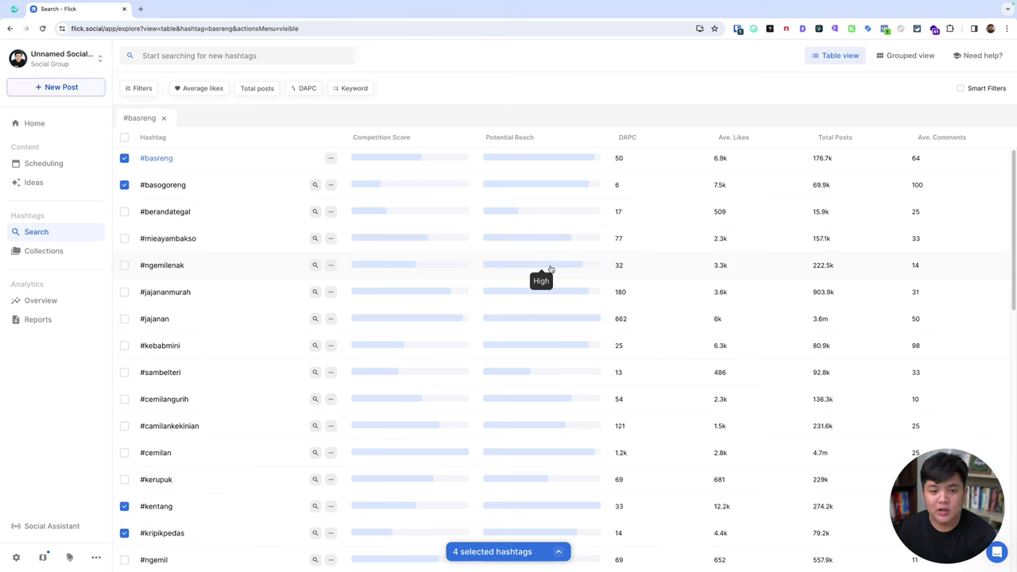
{"action": "left_click", "coordinate": [125, 269]}
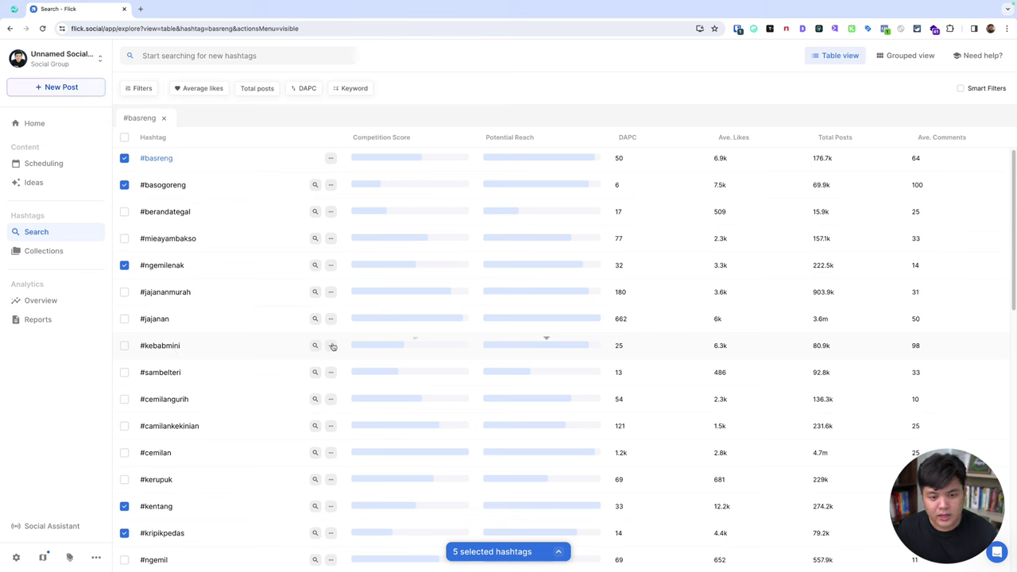
{"action": "left_click", "coordinate": [123, 346]}
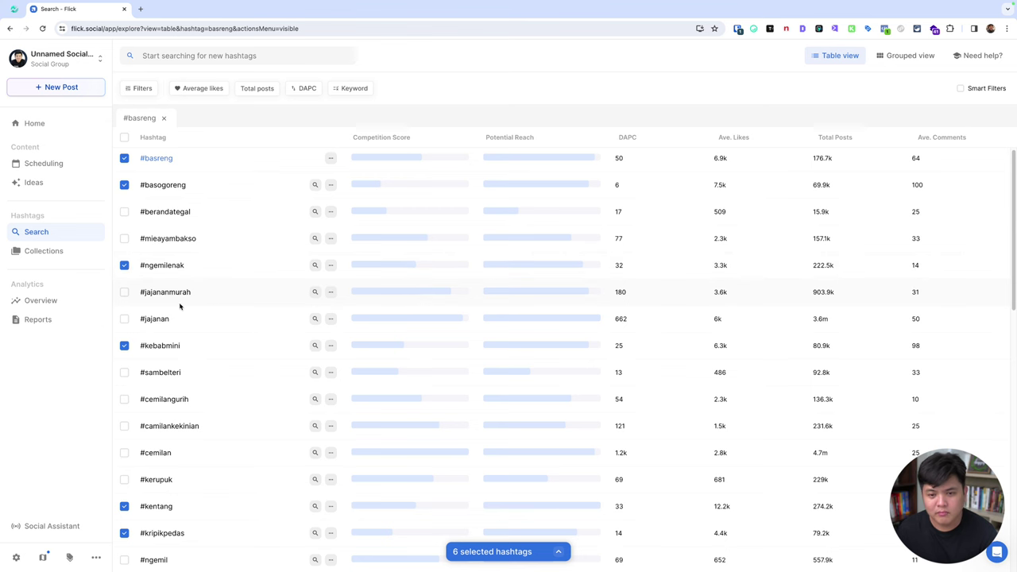
{"action": "left_click", "coordinate": [124, 292]}
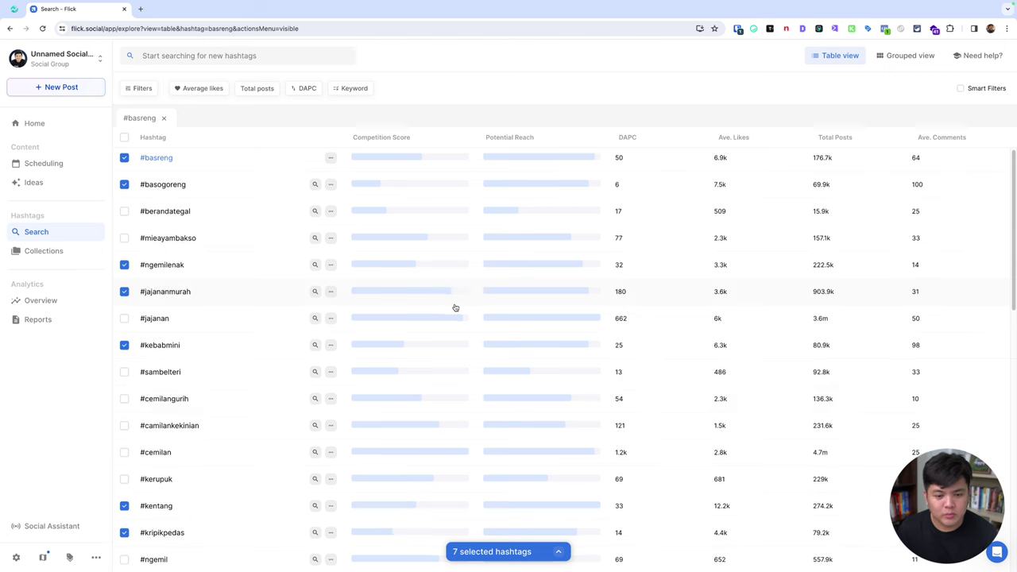
- Add #cemilangurih, #cemalcemil and #jajananhalal to the selection, checking the competition rating of #camilankekinian along the way
{"action": "scroll", "coordinate": [454, 307], "scroll_direction": "down", "scroll_amount": 2}
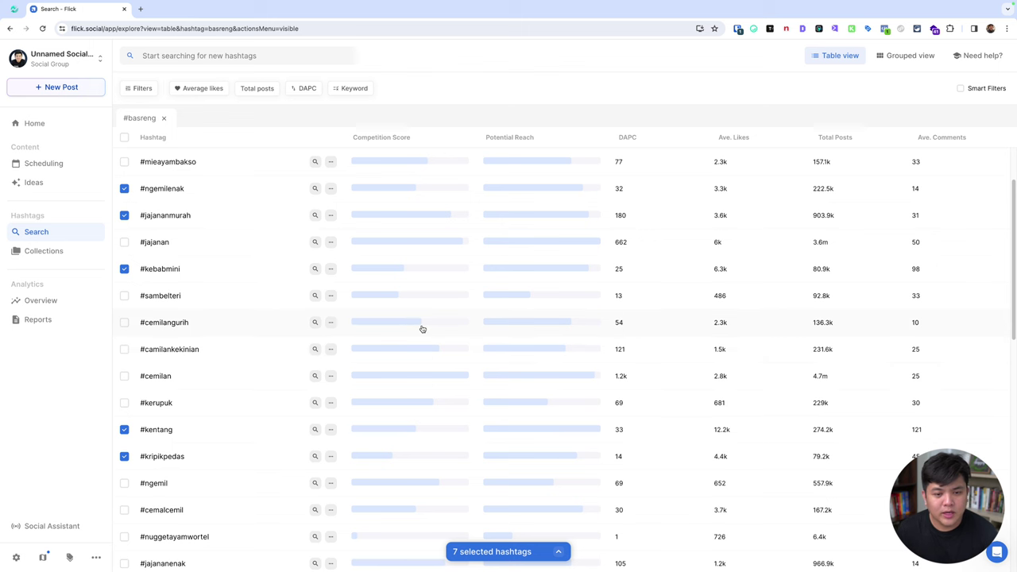
{"action": "left_click", "coordinate": [125, 323]}
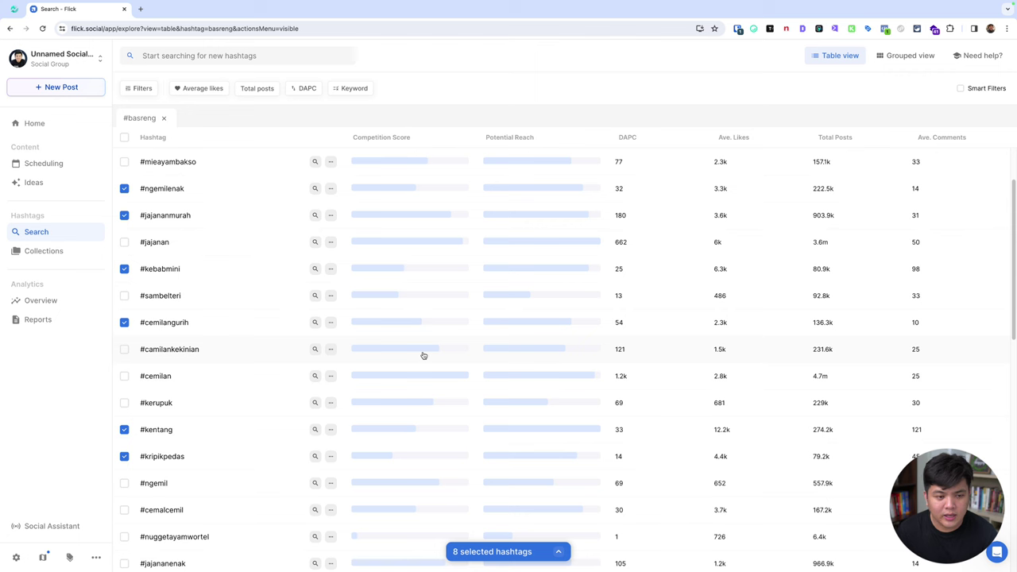
{"action": "mouse_move", "coordinate": [419, 352]}
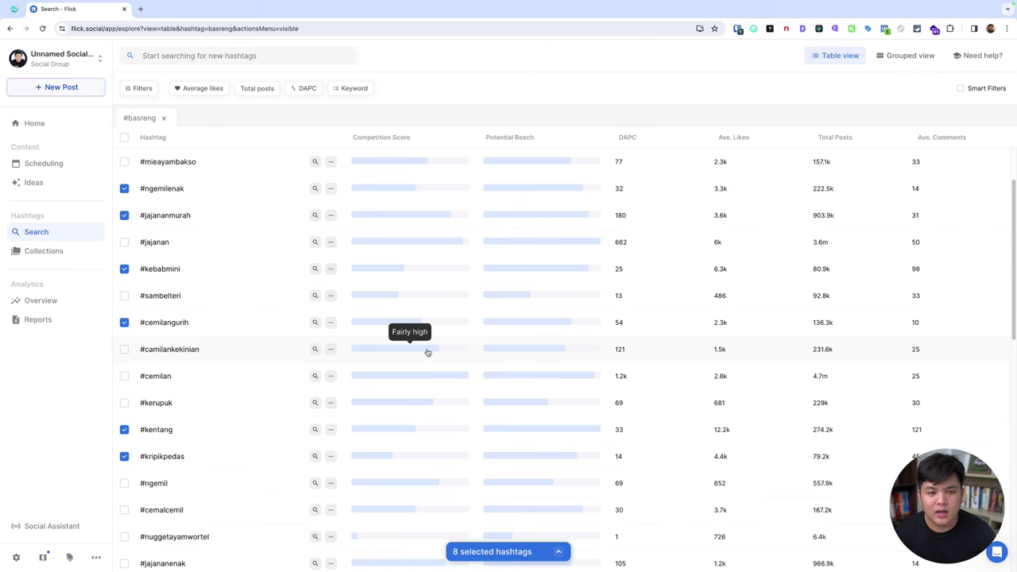
{"action": "scroll", "coordinate": [530, 347], "scroll_direction": "down", "scroll_amount": 2}
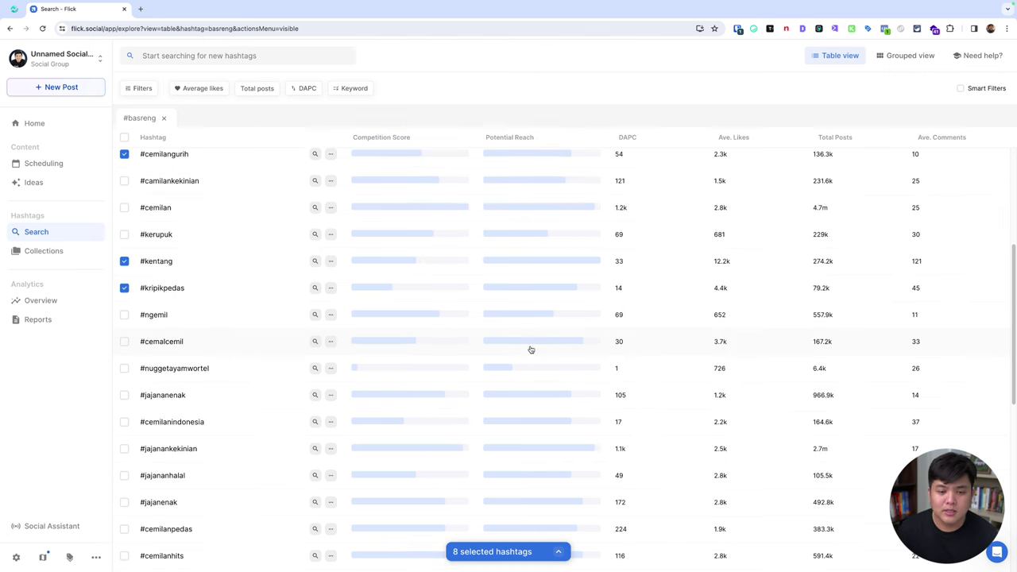
{"action": "left_click", "coordinate": [124, 341]}
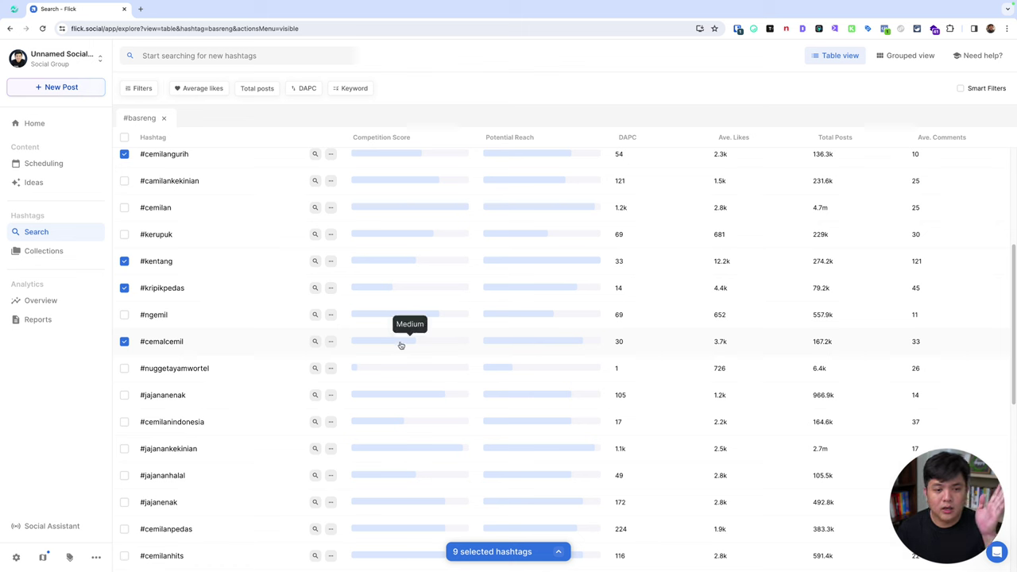
{"action": "scroll", "coordinate": [474, 356], "scroll_direction": "down", "scroll_amount": 3}
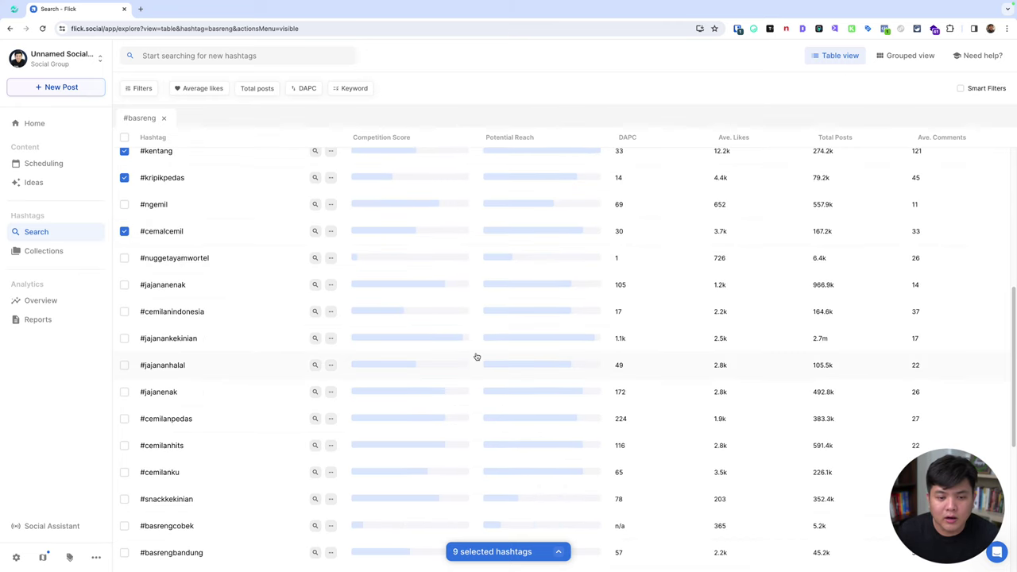
{"action": "left_click", "coordinate": [127, 367]}
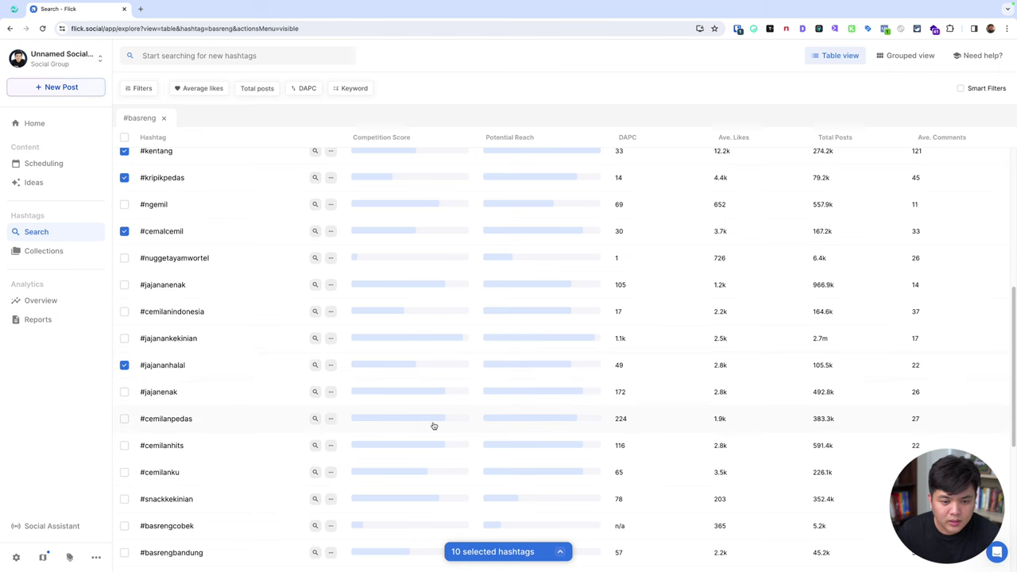
- Add #basrengbandung, #cemilanku, #cemilanhits, #cemilanpedas and #jajanenak to the selected hashtags
{"action": "scroll", "coordinate": [431, 427], "scroll_direction": "down", "scroll_amount": 3}
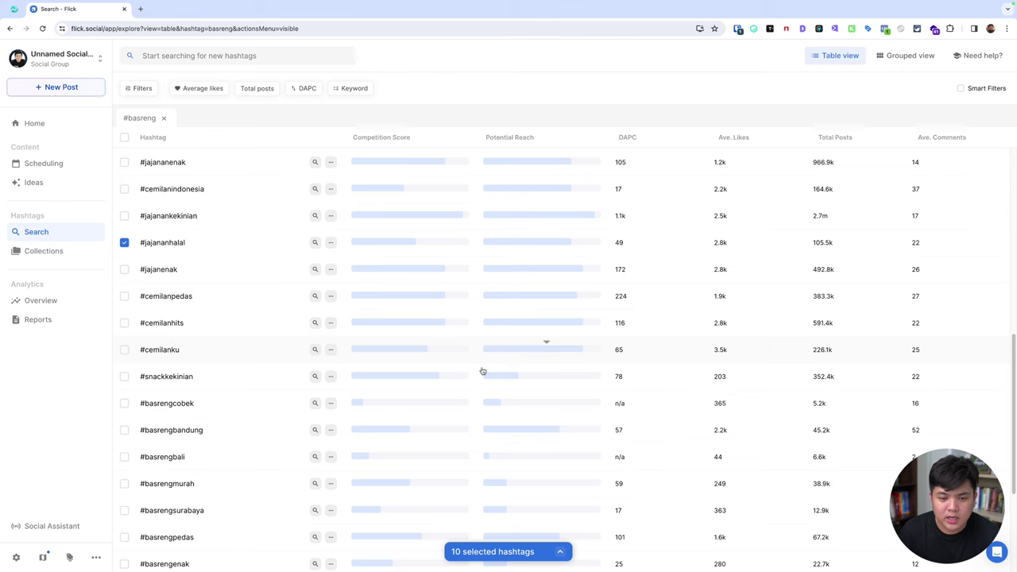
{"action": "scroll", "coordinate": [517, 378], "scroll_direction": "down", "scroll_amount": 3}
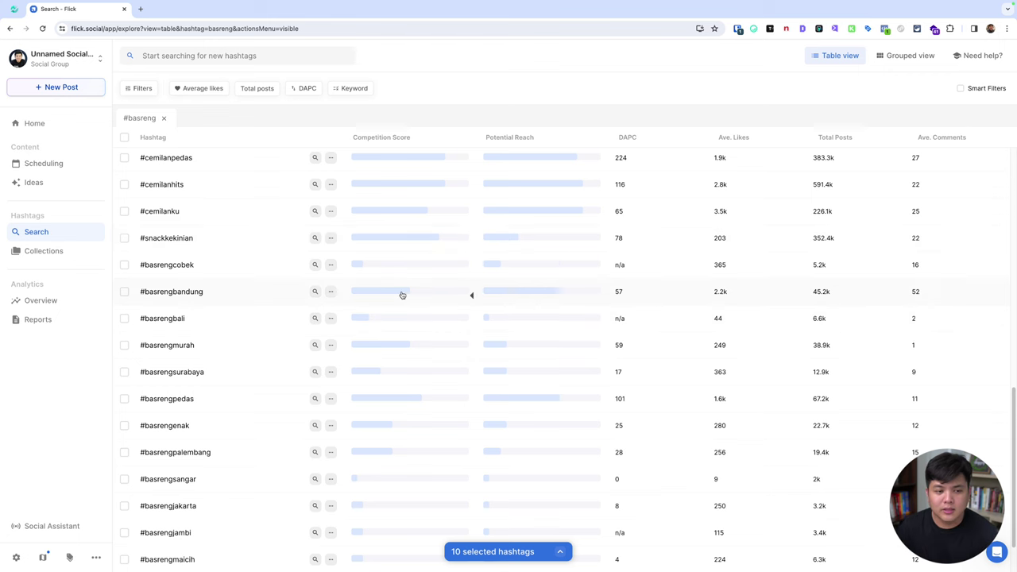
{"action": "left_click", "coordinate": [124, 291]}
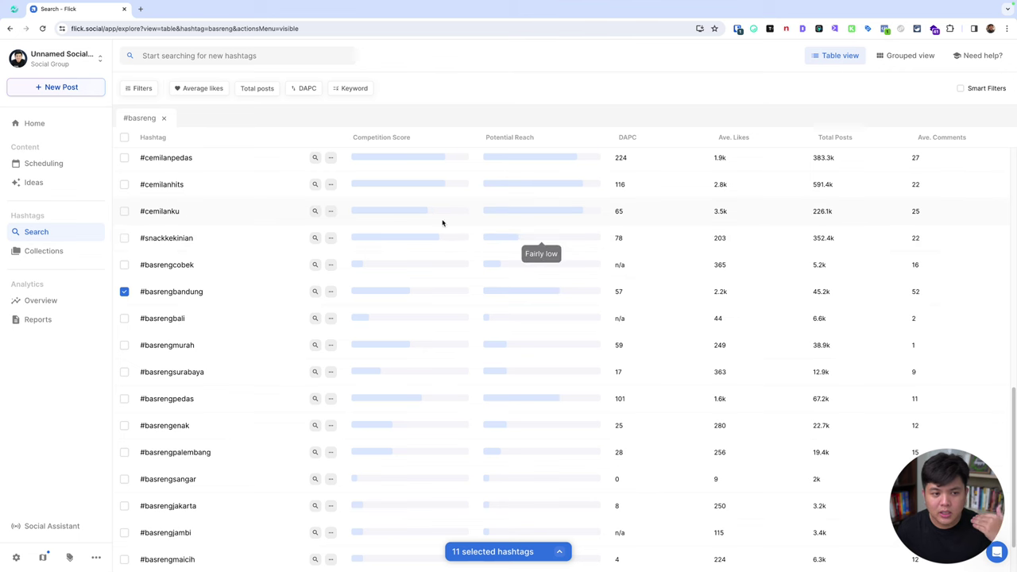
{"action": "left_click", "coordinate": [124, 211]}
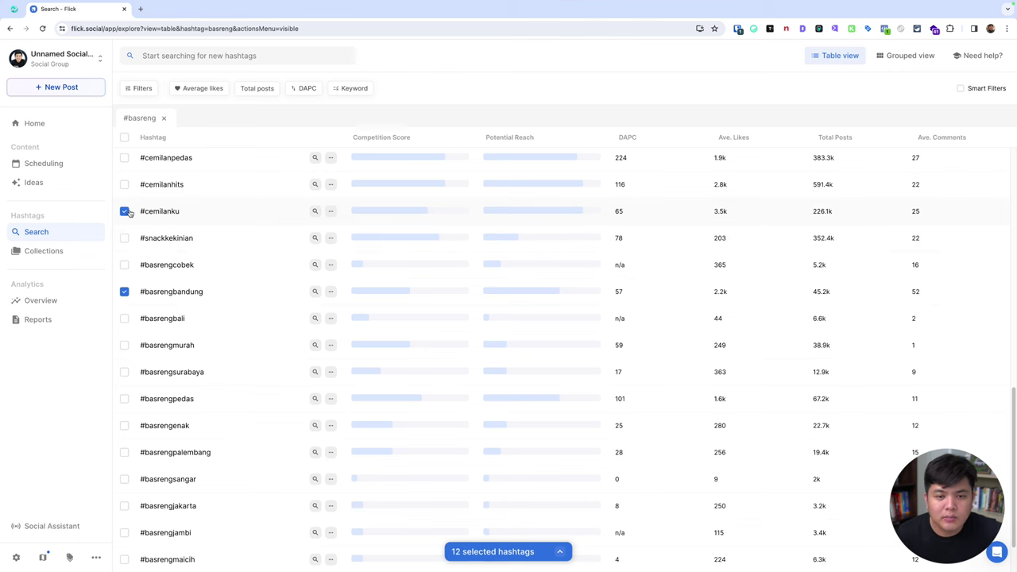
{"action": "scroll", "coordinate": [188, 227], "scroll_direction": "up", "scroll_amount": 1}
{"action": "left_click", "coordinate": [124, 255]}
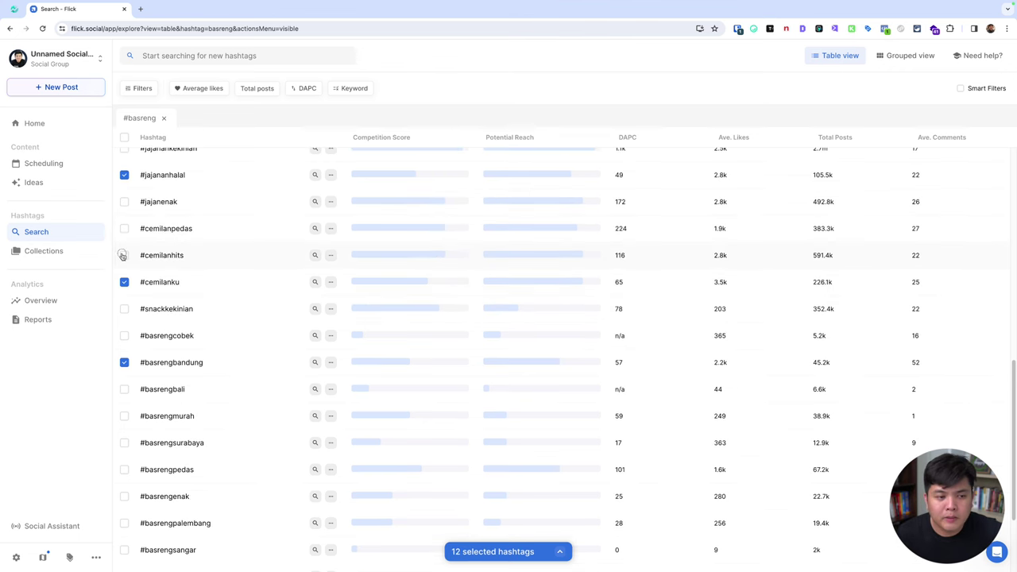
{"action": "left_click", "coordinate": [124, 228]}
{"action": "left_click", "coordinate": [124, 201]}
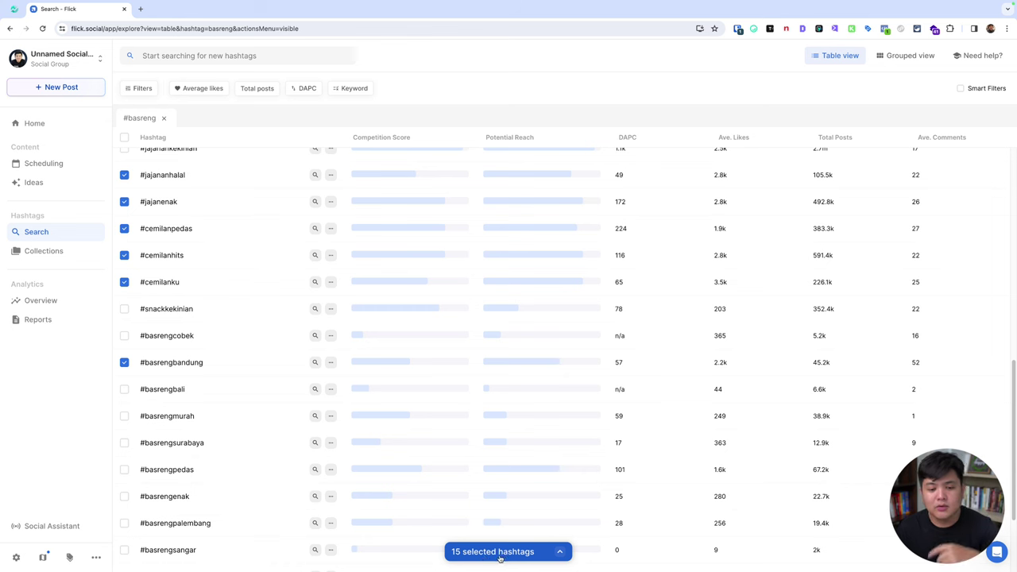
{"action": "scroll", "coordinate": [514, 445], "scroll_direction": "down", "scroll_amount": 3}
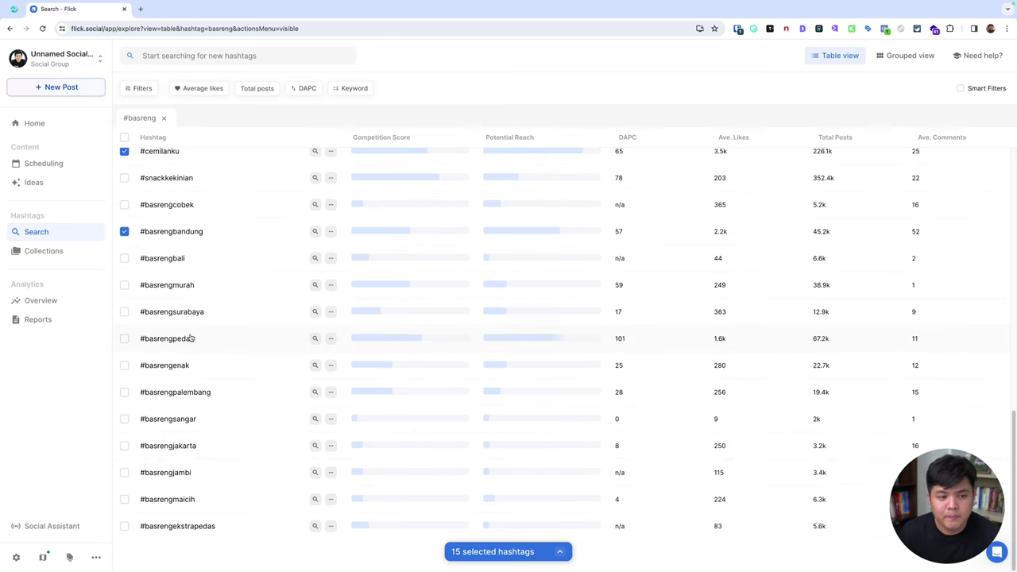
- Add #basrengpedas to the selected hashtags
{"action": "left_click", "coordinate": [124, 339]}
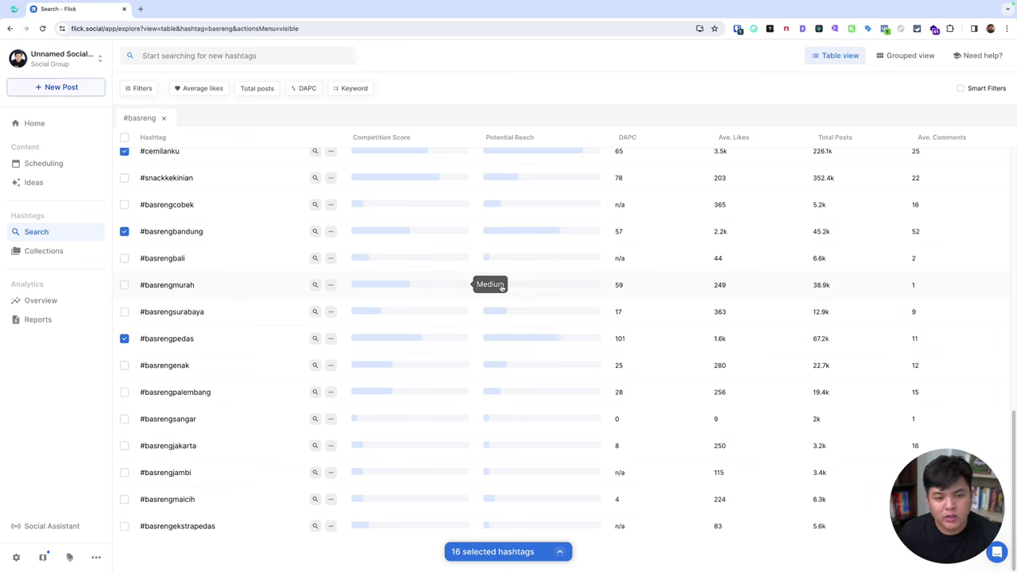
{"action": "mouse_move", "coordinate": [526, 288]}
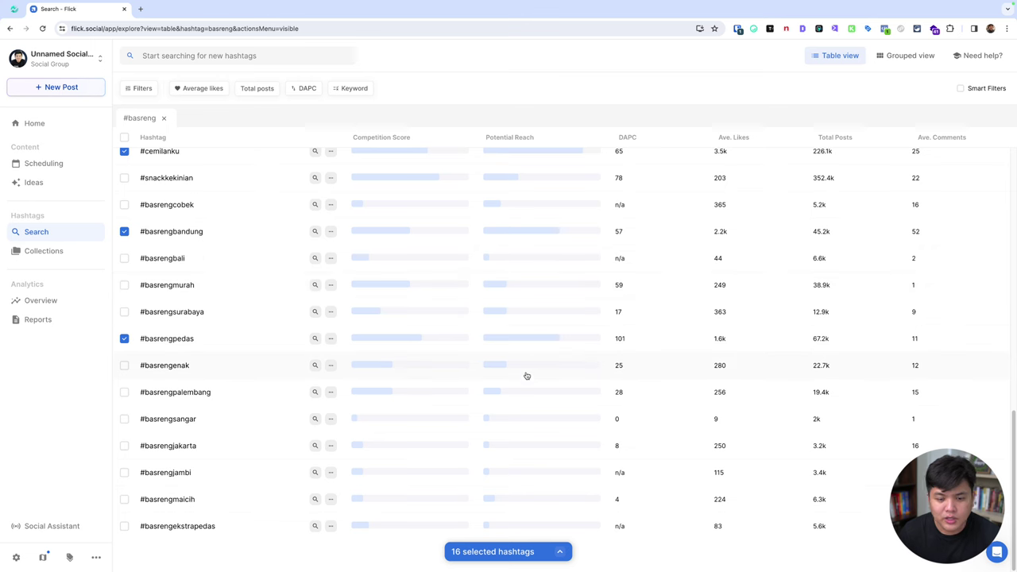
{"action": "scroll", "coordinate": [527, 380], "scroll_direction": "up", "scroll_amount": 15}
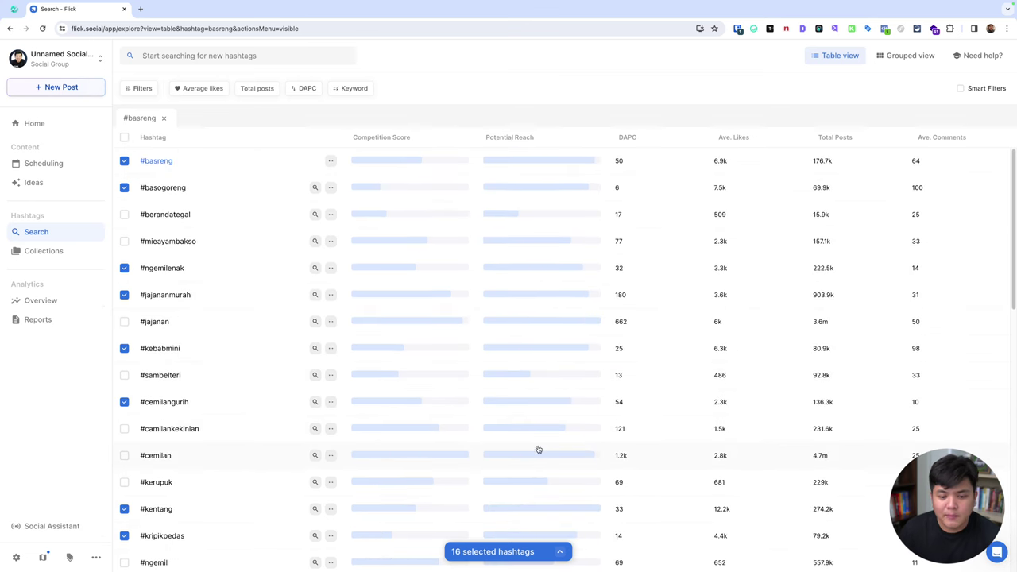
- Review the #basreng results by competition, reach, DAPC and average likes, and view the actions available for the selected hashtags
{"action": "mouse_move", "coordinate": [559, 247]}
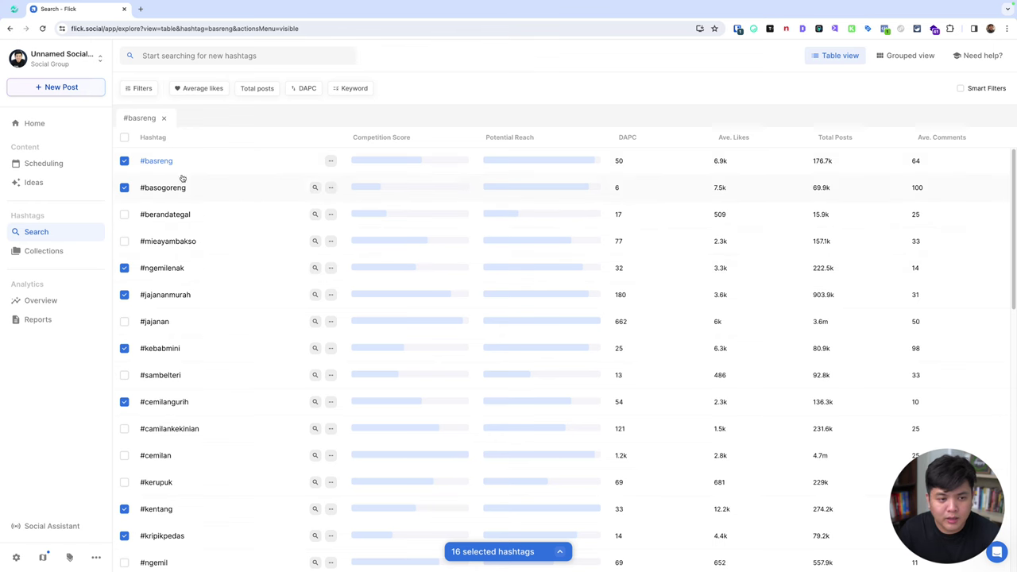
{"action": "scroll", "coordinate": [337, 275], "scroll_direction": "down", "scroll_amount": 10}
{"action": "scroll", "coordinate": [345, 275], "scroll_direction": "up", "scroll_amount": 10}
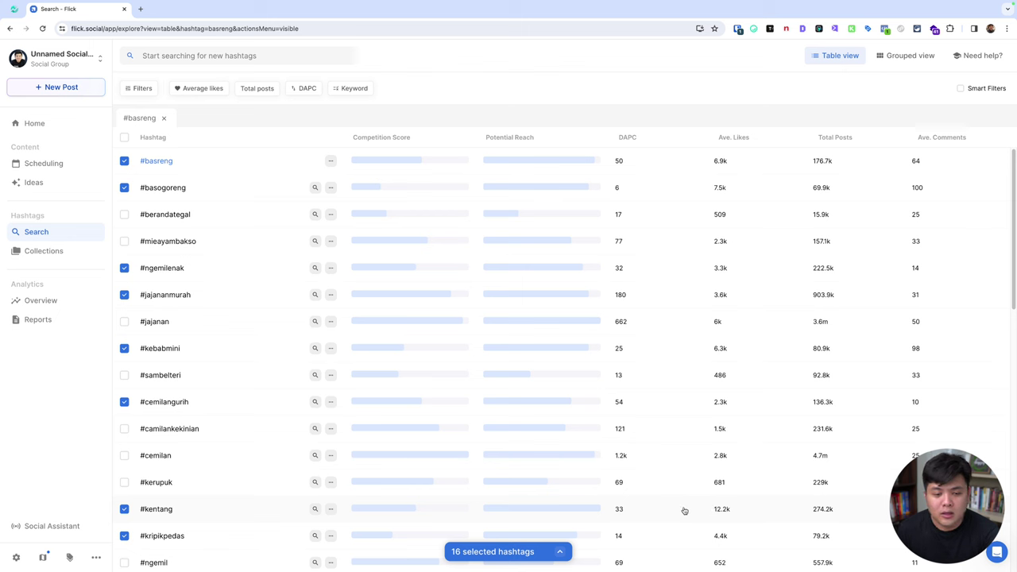
{"action": "mouse_move", "coordinate": [423, 513]}
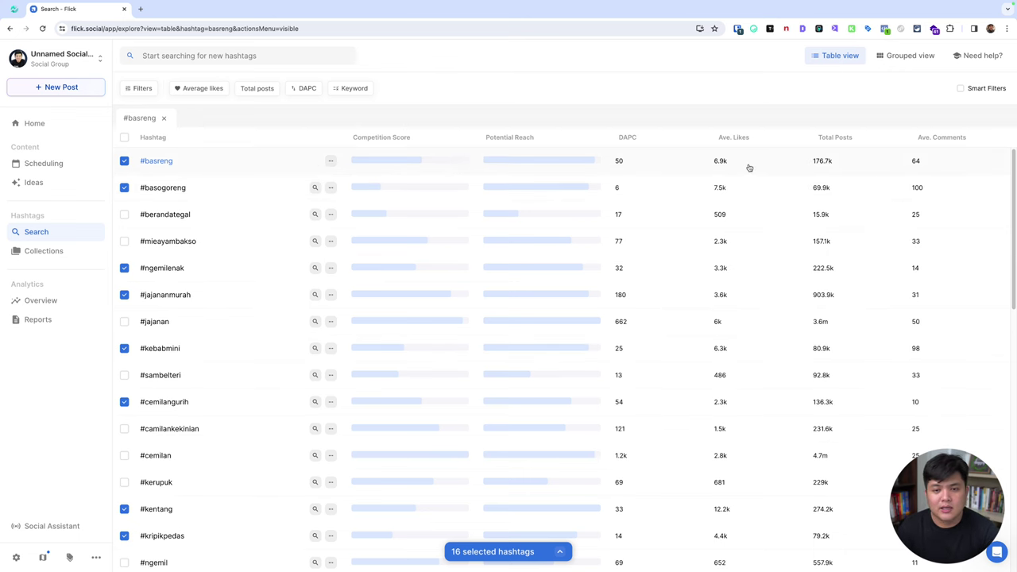
{"action": "mouse_move", "coordinate": [625, 137]}
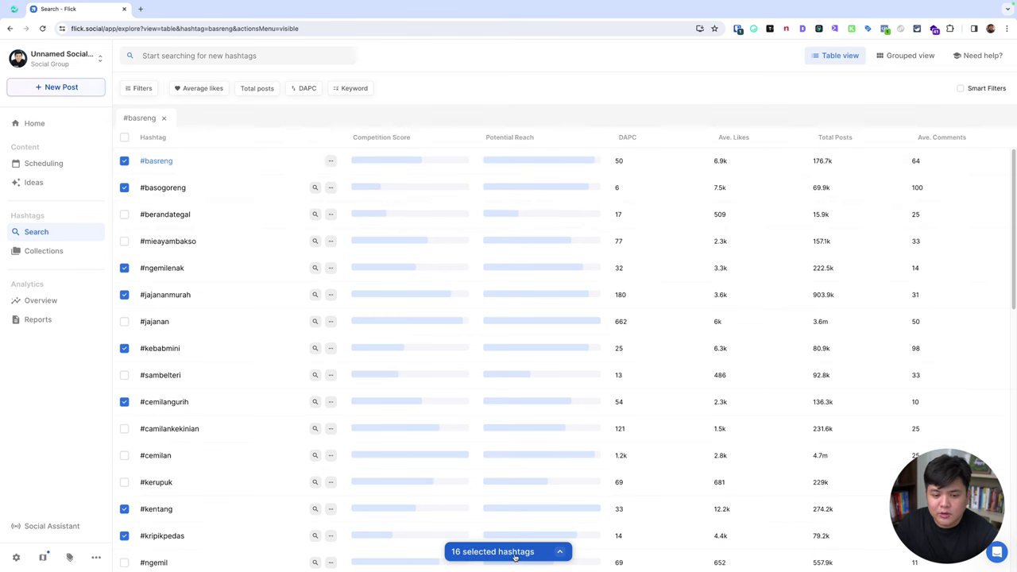
{"action": "left_click", "coordinate": [562, 554]}
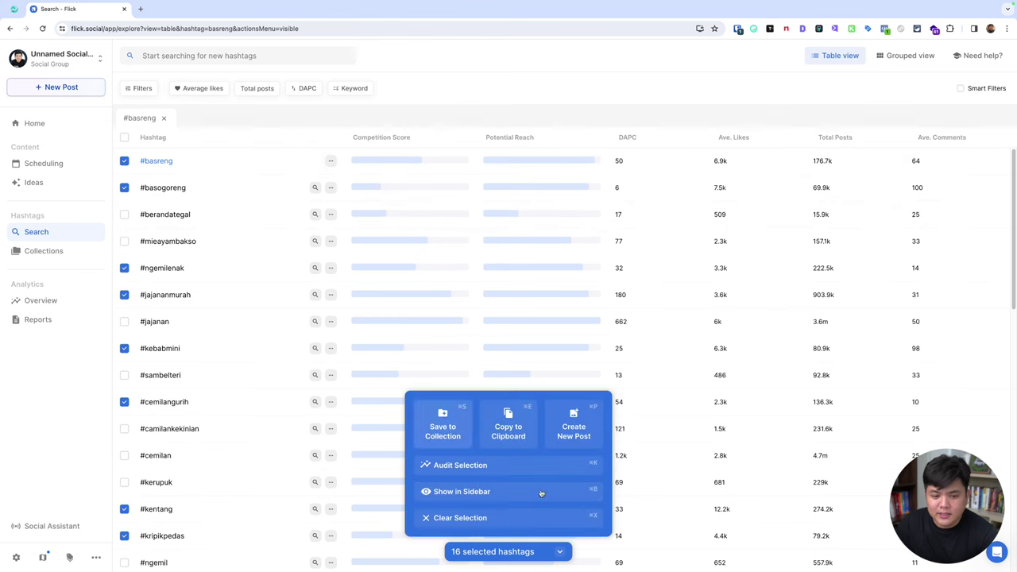
{"action": "left_click", "coordinate": [560, 552]}
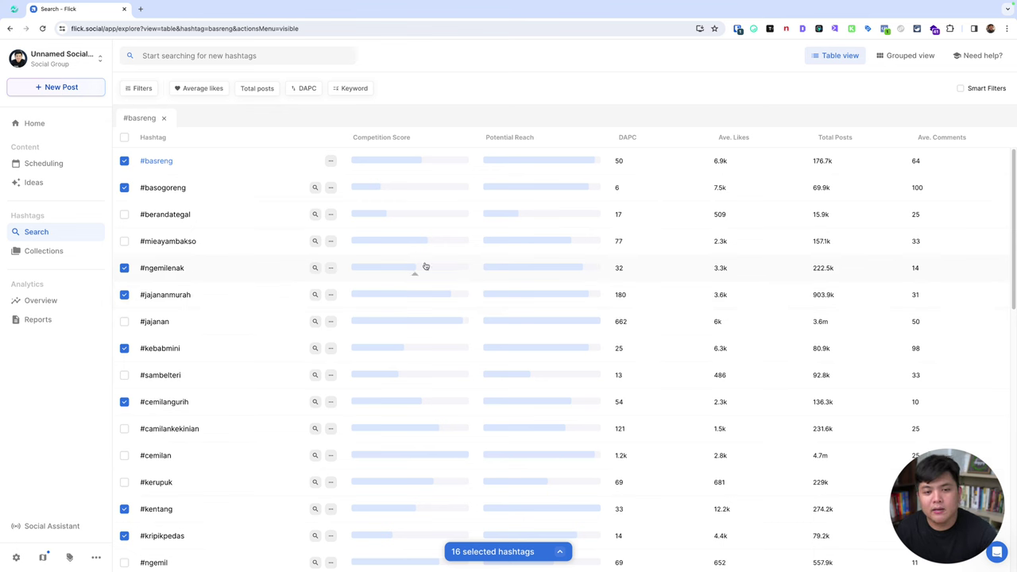
- Search for hashtags related to #ngemilenak from its result row, and add #maknyus and #foodindonesia to the selection
{"action": "left_click", "coordinate": [315, 269]}
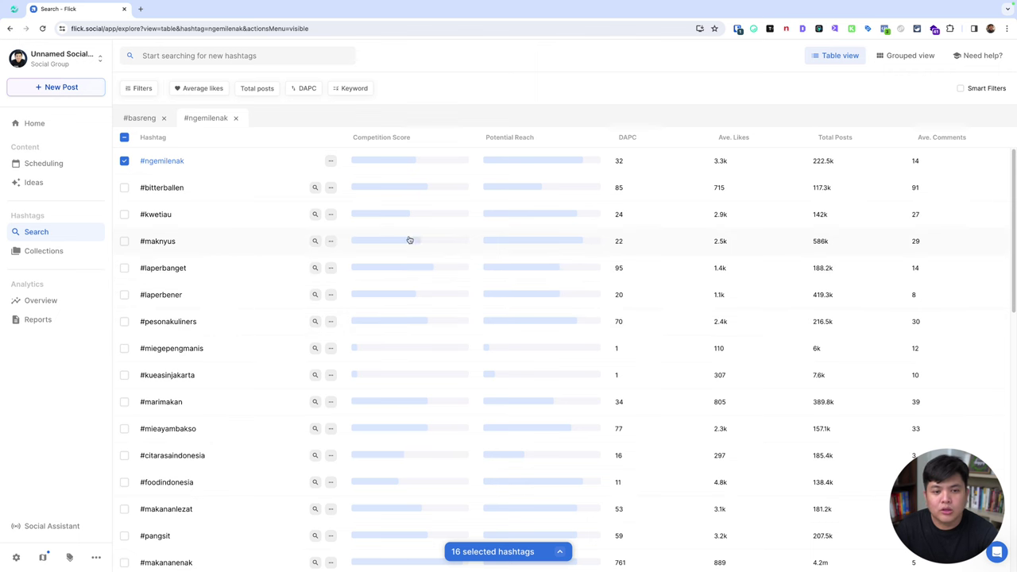
{"action": "left_click", "coordinate": [127, 242]}
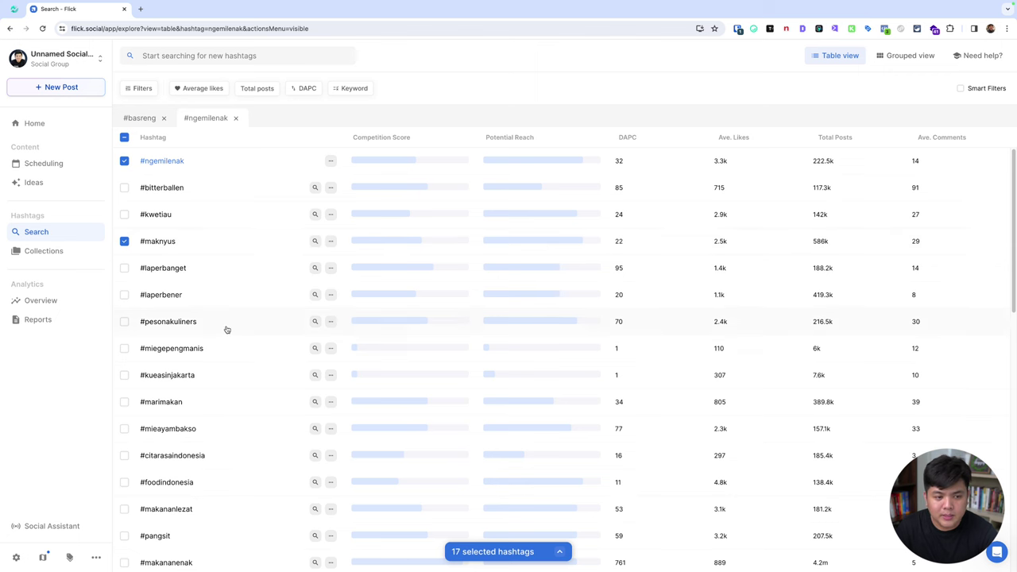
{"action": "scroll", "coordinate": [235, 318], "scroll_direction": "down", "scroll_amount": 3}
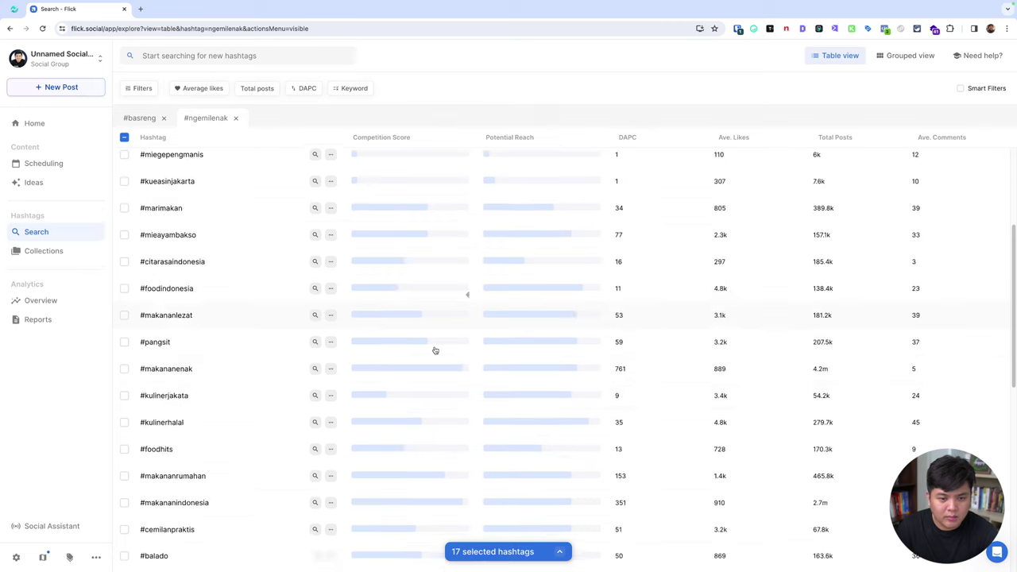
{"action": "scroll", "coordinate": [397, 238], "scroll_direction": "down", "scroll_amount": 3}
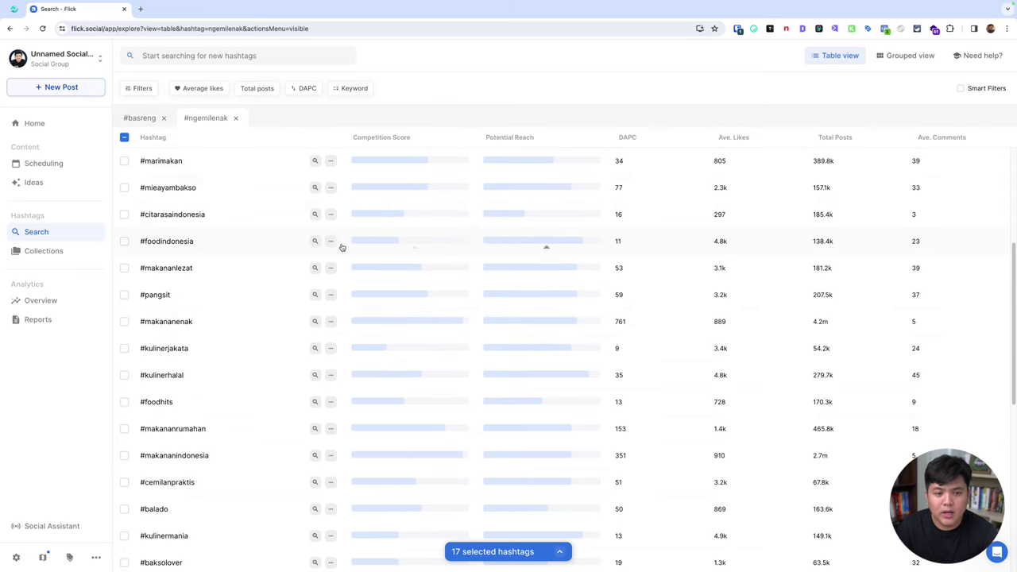
{"action": "left_click", "coordinate": [124, 241]}
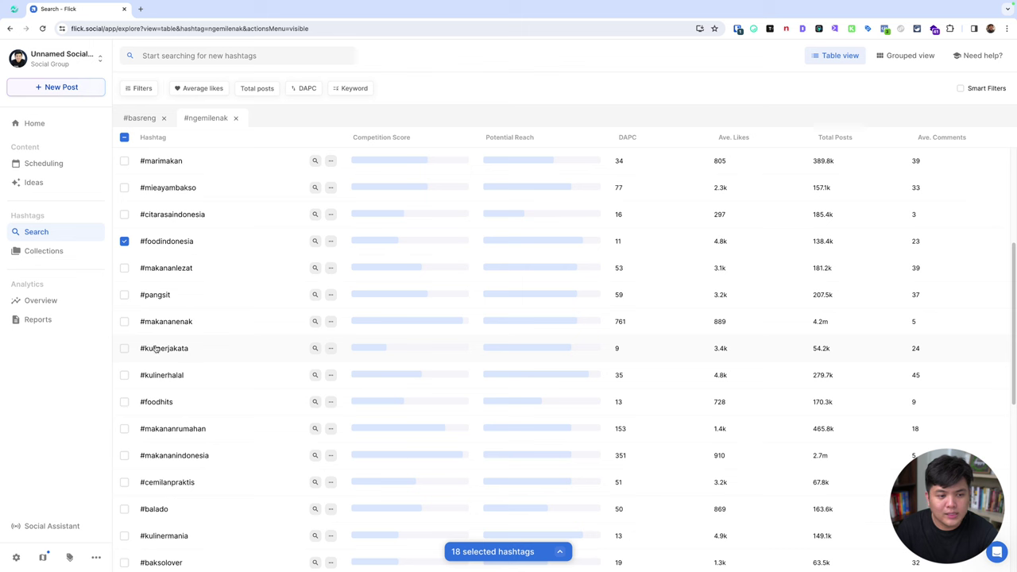
- Add #kulinerjakata, #kulinerhalal and #kulinermania to the selected hashtags, and close the #ngemilenak search
{"action": "left_click", "coordinate": [125, 349]}
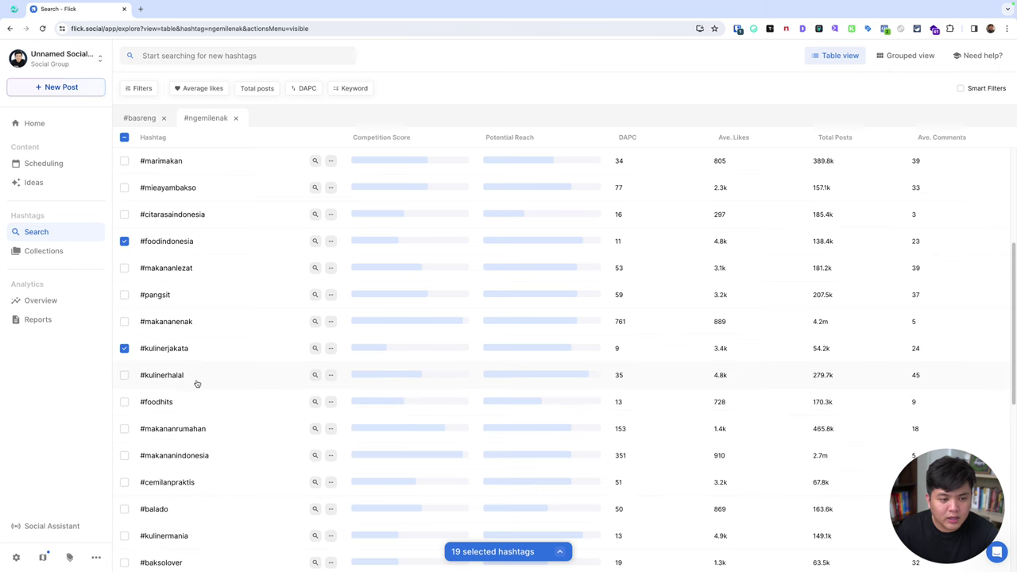
{"action": "left_click", "coordinate": [127, 376]}
{"action": "scroll", "coordinate": [438, 409], "scroll_direction": "down", "scroll_amount": 5}
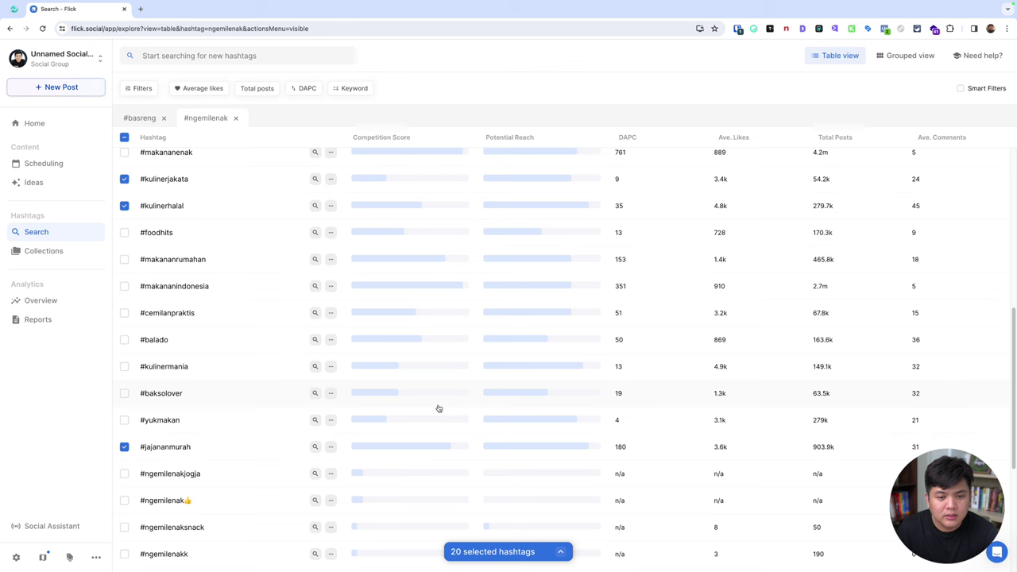
{"action": "left_click", "coordinate": [124, 366]}
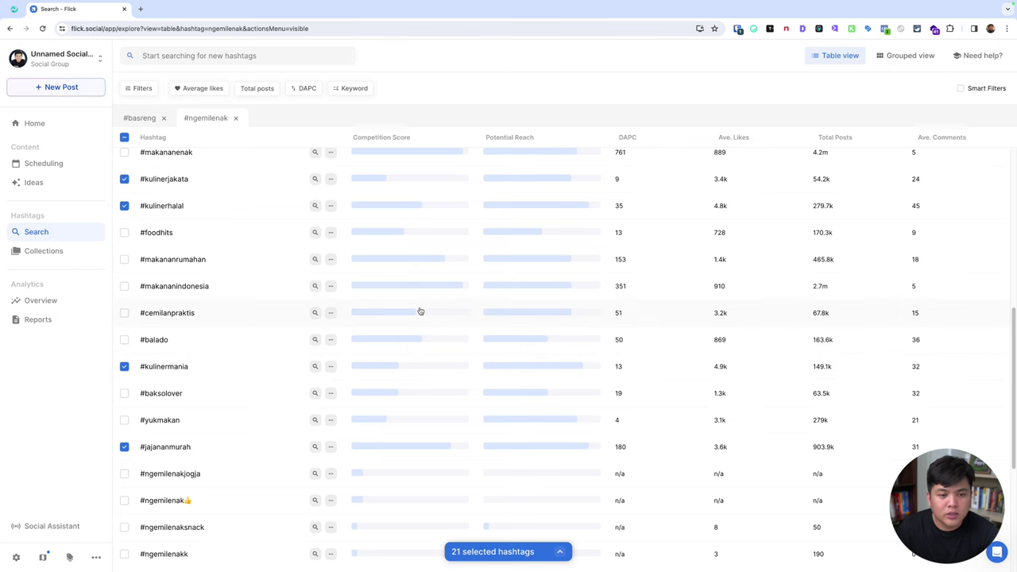
{"action": "scroll", "coordinate": [427, 353], "scroll_direction": "down", "scroll_amount": 3}
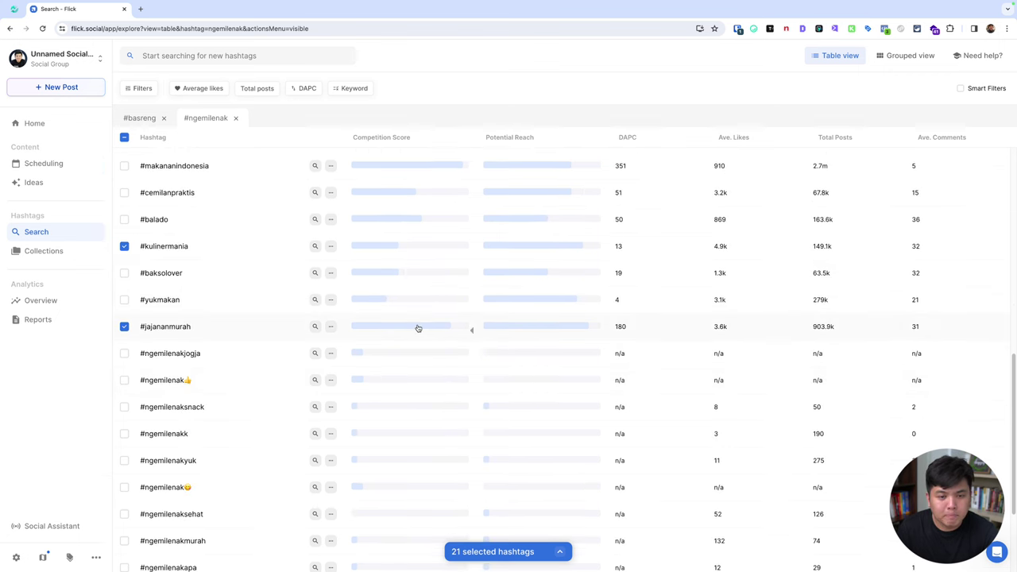
{"action": "scroll", "coordinate": [415, 326], "scroll_direction": "down", "scroll_amount": 4}
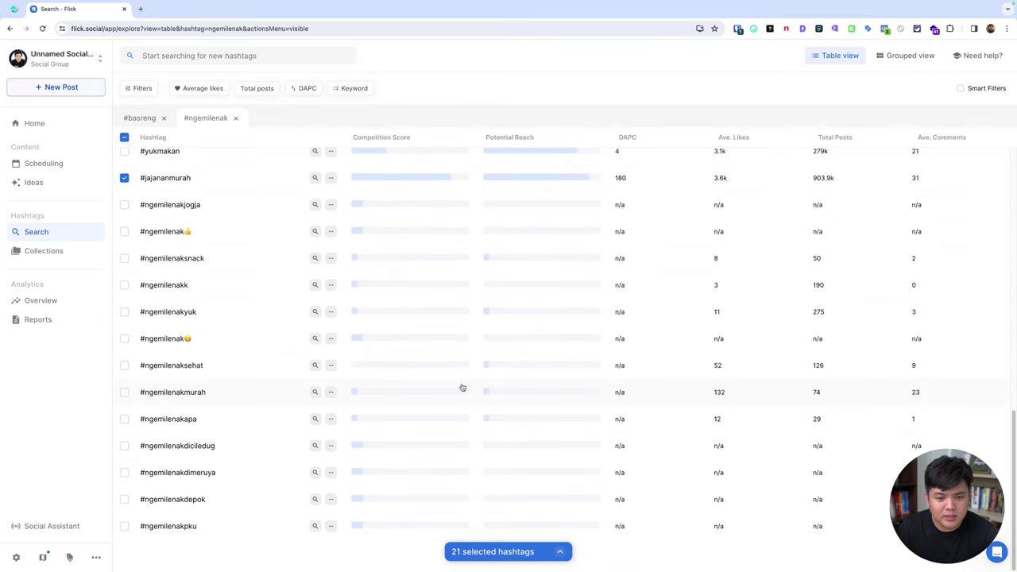
{"action": "scroll", "coordinate": [463, 387], "scroll_direction": "up", "scroll_amount": 10}
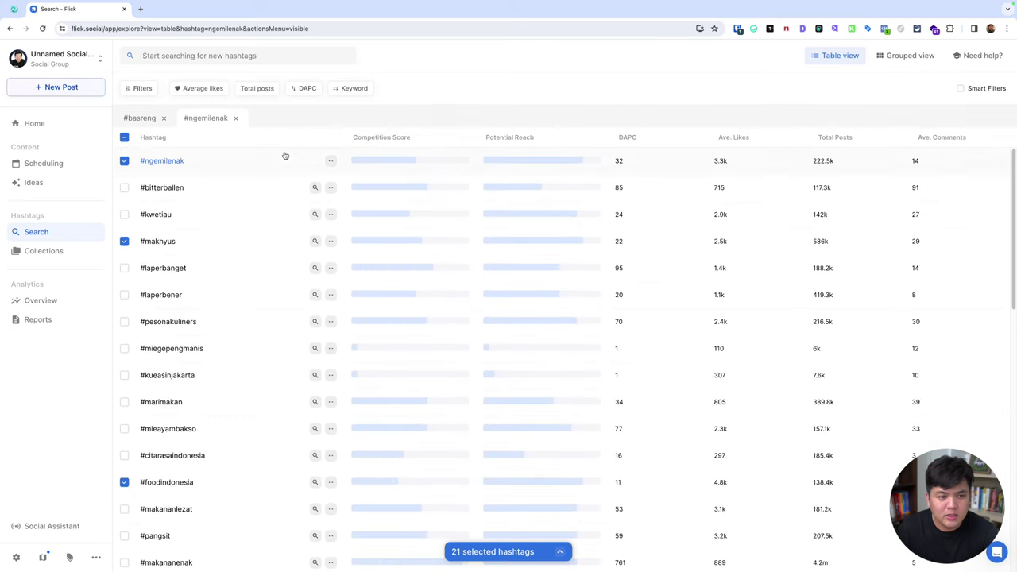
{"action": "left_click", "coordinate": [236, 119]}
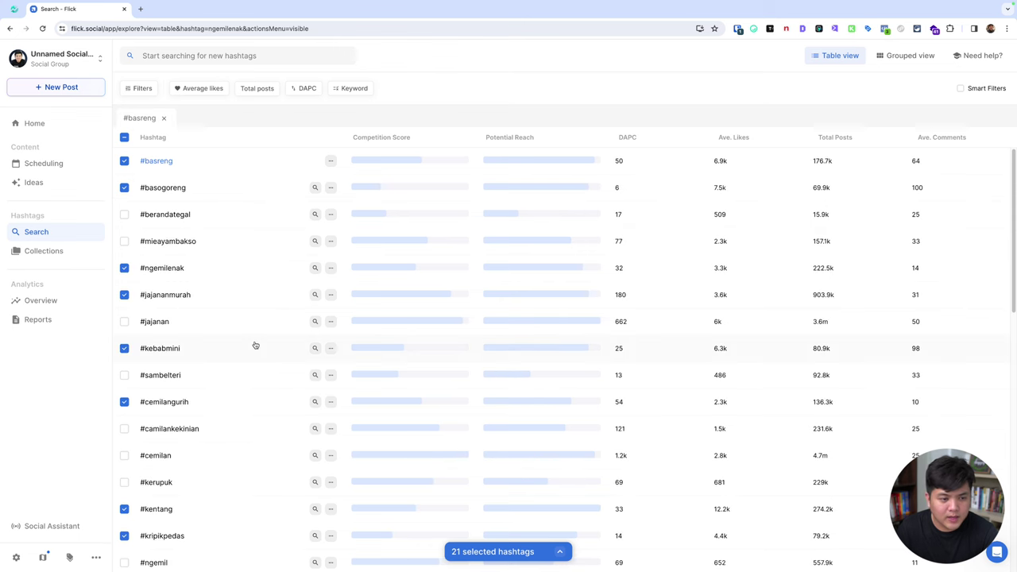
- Search for hashtags related to #cemilangurih from the #basreng results, and add #pesonakuliners and #cemilanpraktis to the selection
{"action": "scroll", "coordinate": [255, 345], "scroll_direction": "down", "scroll_amount": 1}
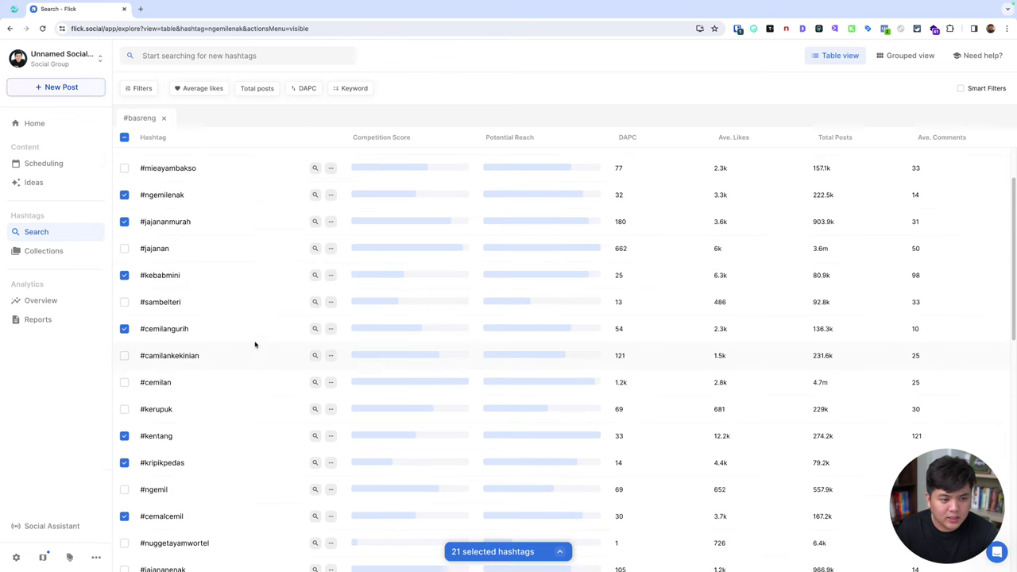
{"action": "left_click", "coordinate": [314, 329]}
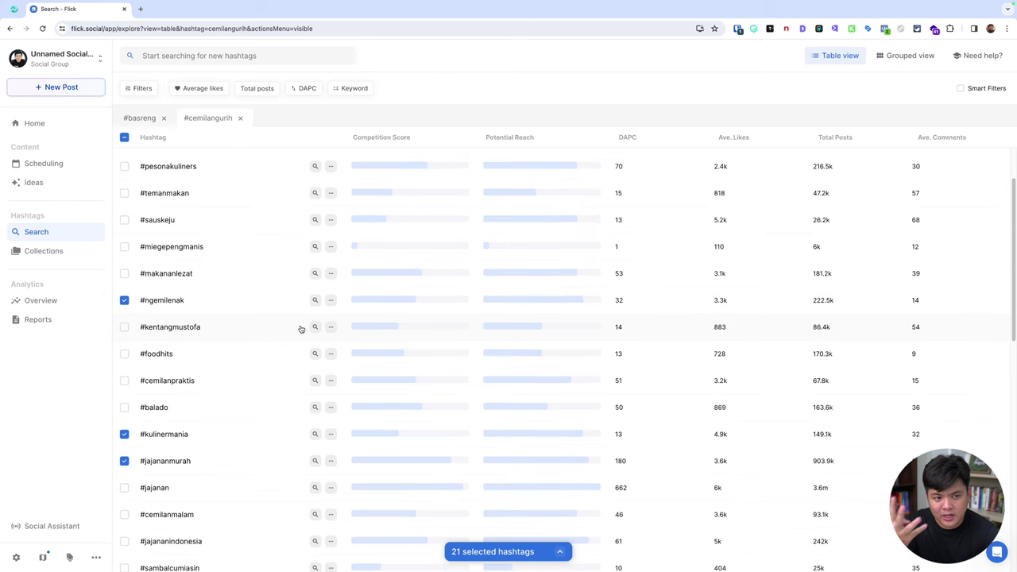
{"action": "scroll", "coordinate": [306, 326], "scroll_direction": "up", "scroll_amount": 1}
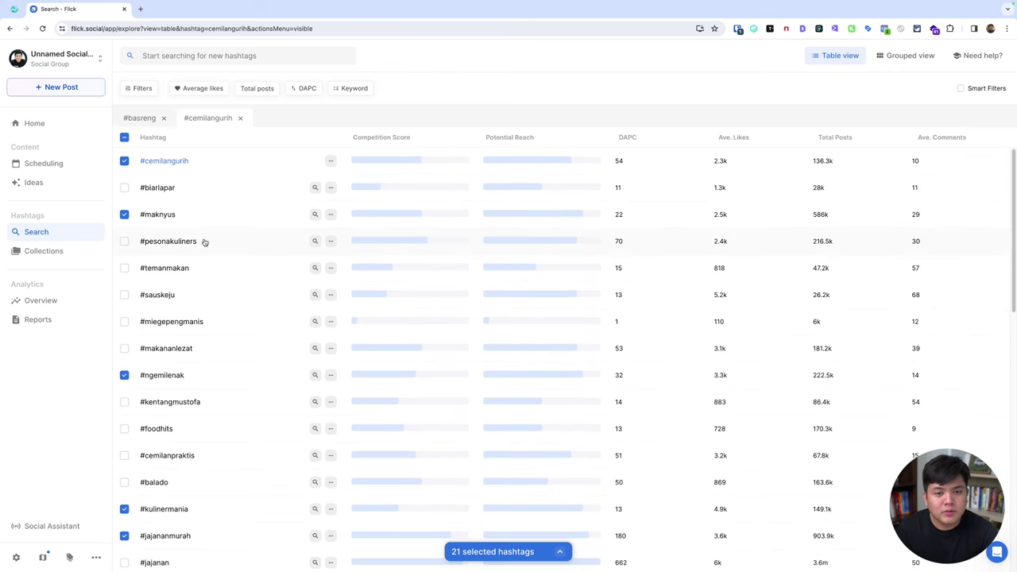
{"action": "left_click", "coordinate": [124, 241]}
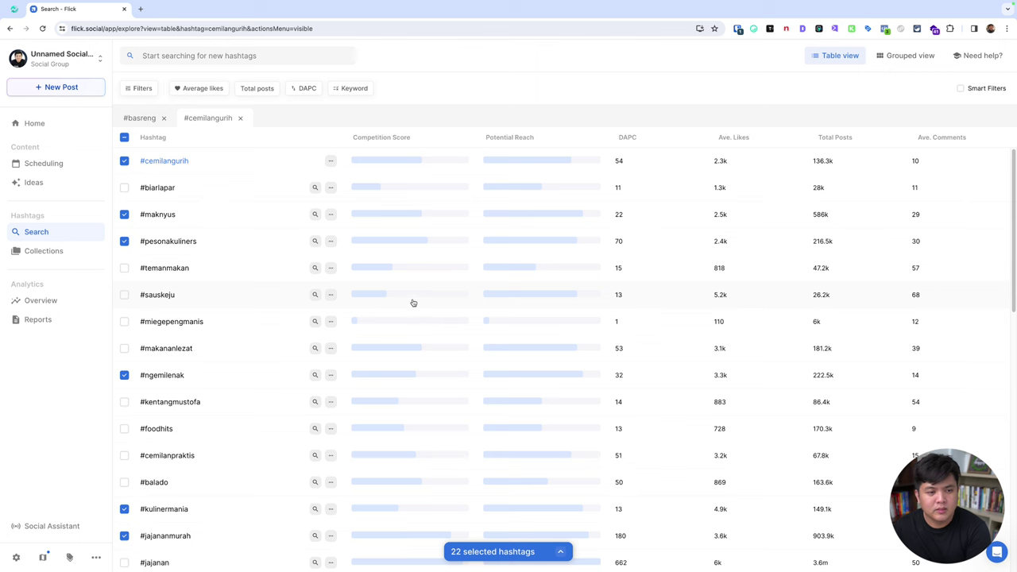
{"action": "scroll", "coordinate": [302, 348], "scroll_direction": "down", "scroll_amount": 3}
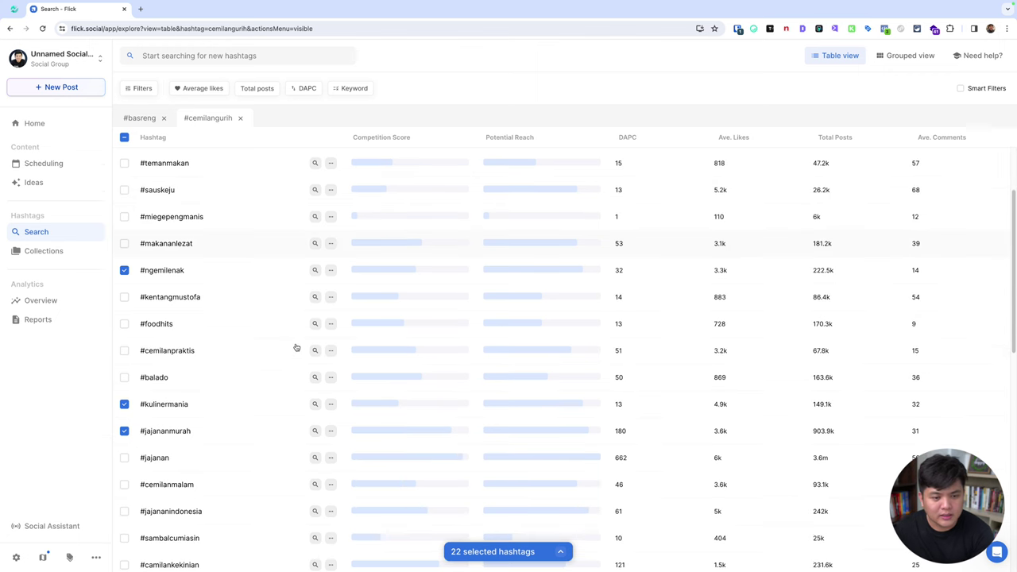
{"action": "left_click", "coordinate": [124, 350]}
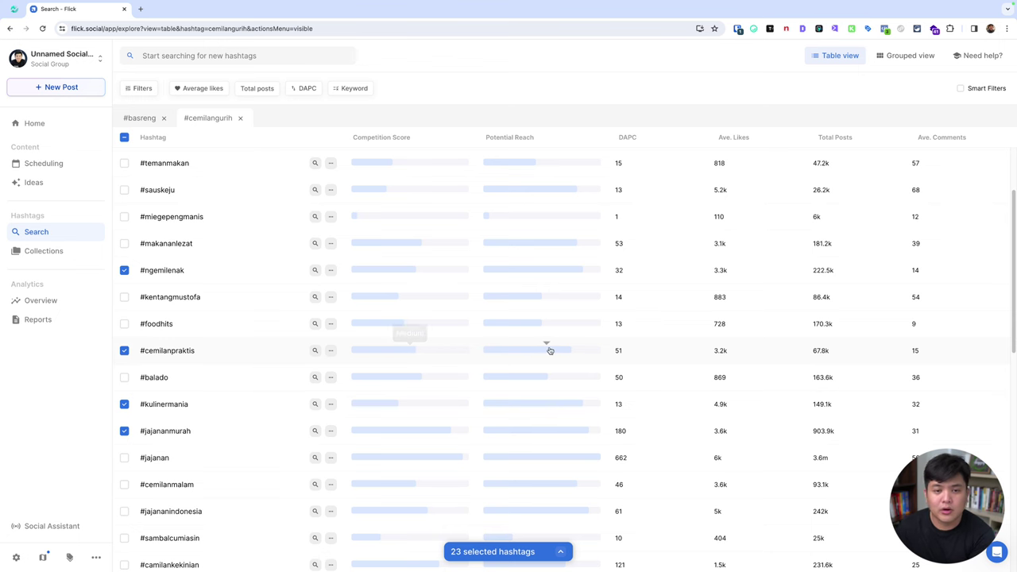
- Add #cemilanmalam and #jajananindonesia to the selected hashtags
{"action": "scroll", "coordinate": [550, 350], "scroll_direction": "down", "scroll_amount": 2}
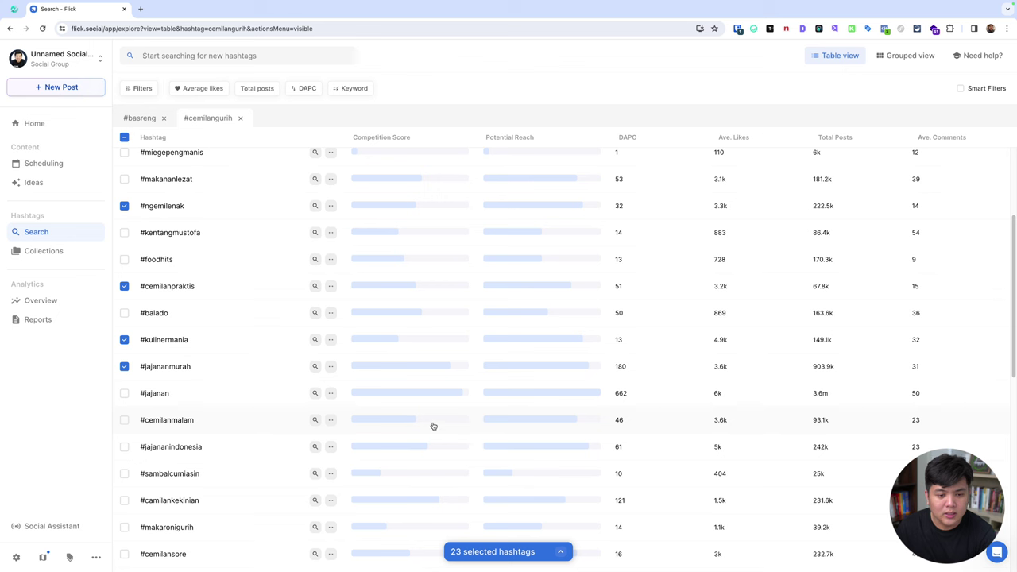
{"action": "left_click", "coordinate": [124, 421]}
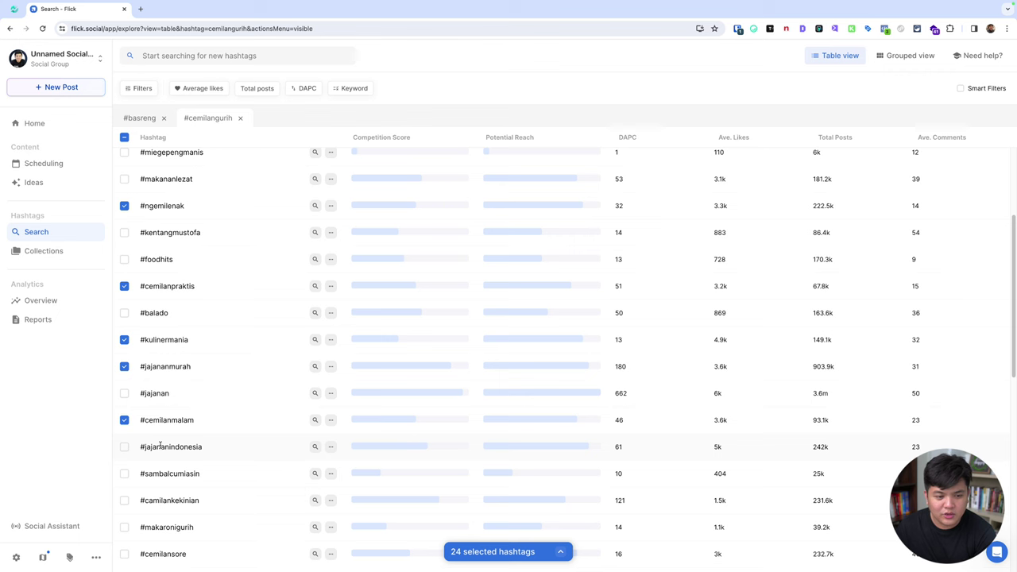
{"action": "left_click", "coordinate": [124, 446]}
{"action": "scroll", "coordinate": [433, 441], "scroll_direction": "down", "scroll_amount": 2}
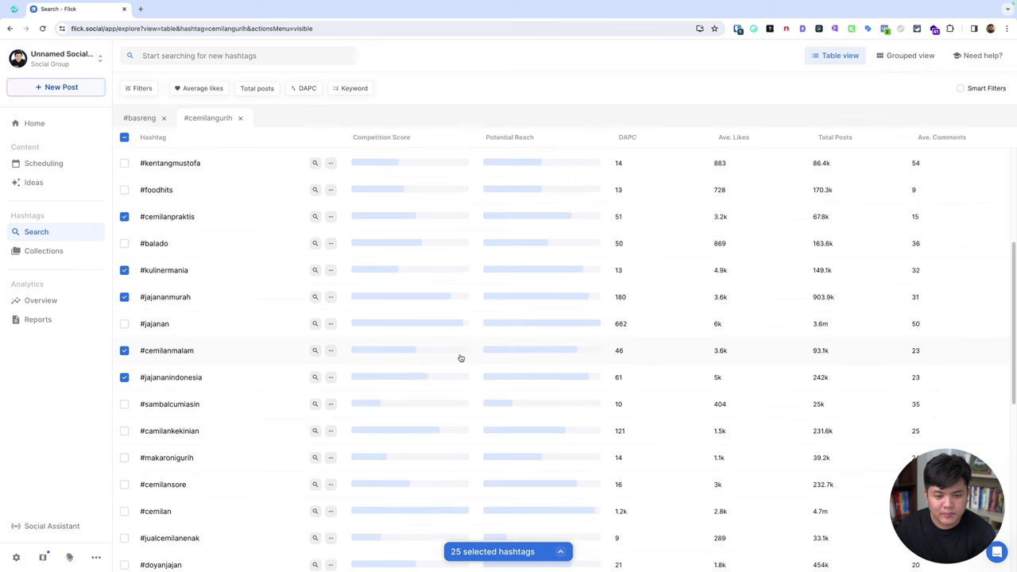
{"action": "scroll", "coordinate": [459, 361], "scroll_direction": "down", "scroll_amount": 2}
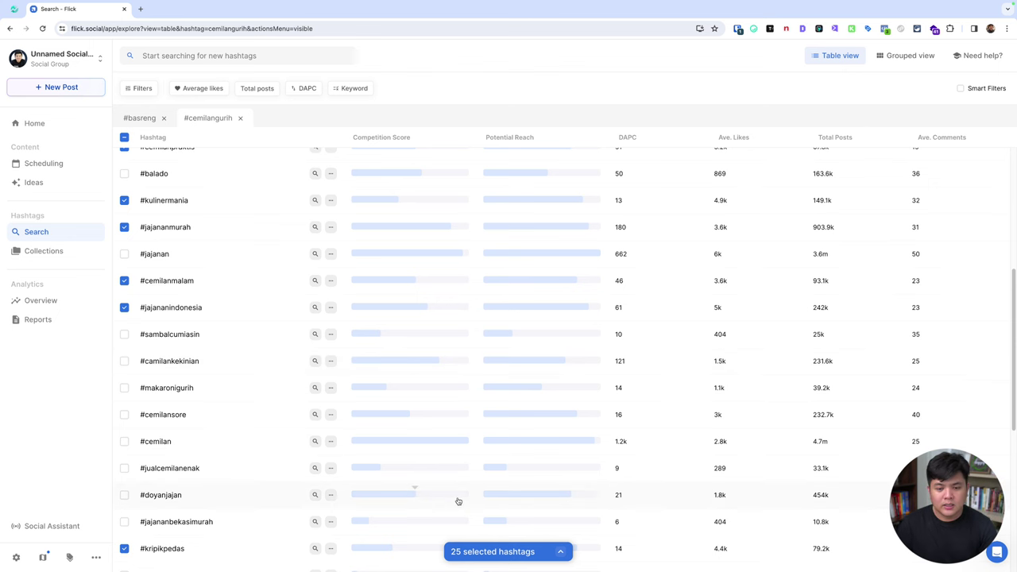
- Show the actions available for the selected hashtags and check the remaining #cemilangurih results for more candidates
{"action": "left_click", "coordinate": [562, 553]}
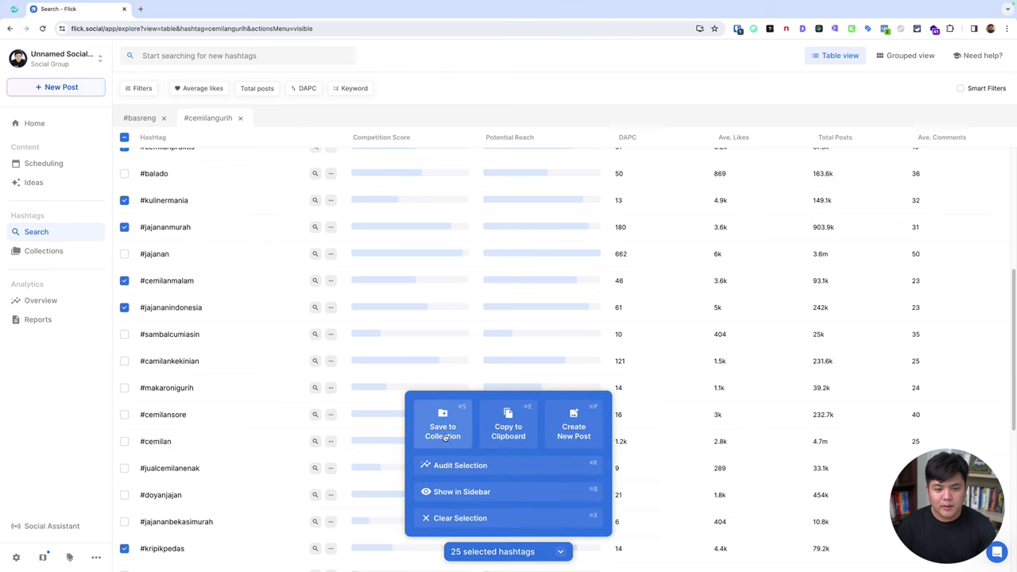
{"action": "scroll", "coordinate": [418, 328], "scroll_direction": "down", "scroll_amount": 3}
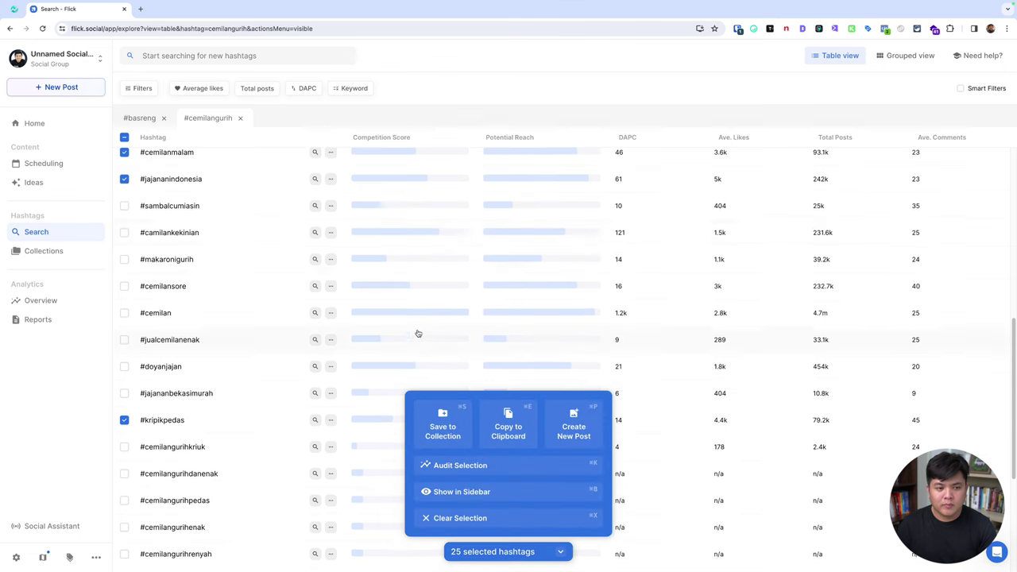
{"action": "scroll", "coordinate": [230, 341], "scroll_direction": "down", "scroll_amount": 5}
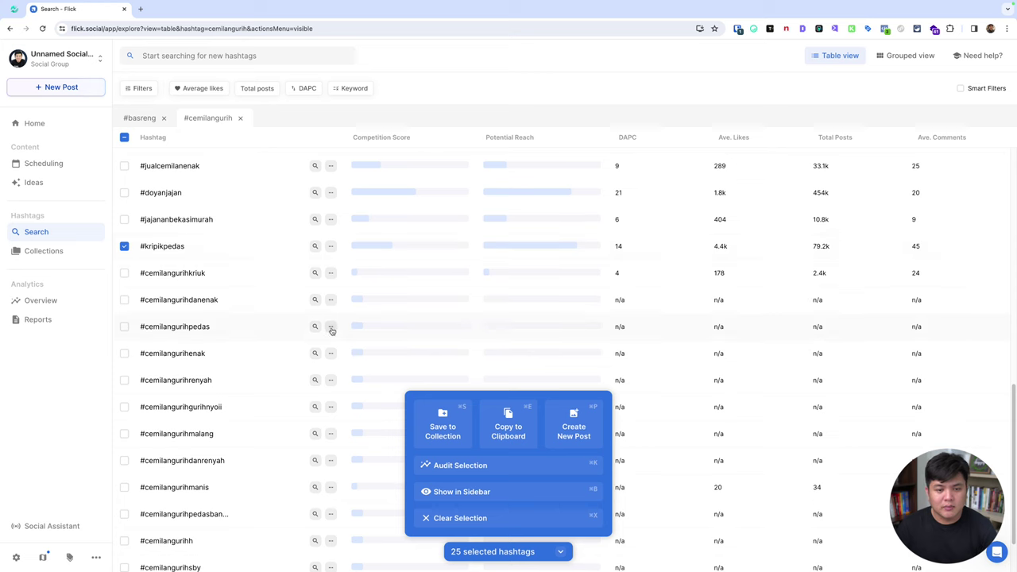
{"action": "scroll", "coordinate": [330, 334], "scroll_direction": "down", "scroll_amount": 1}
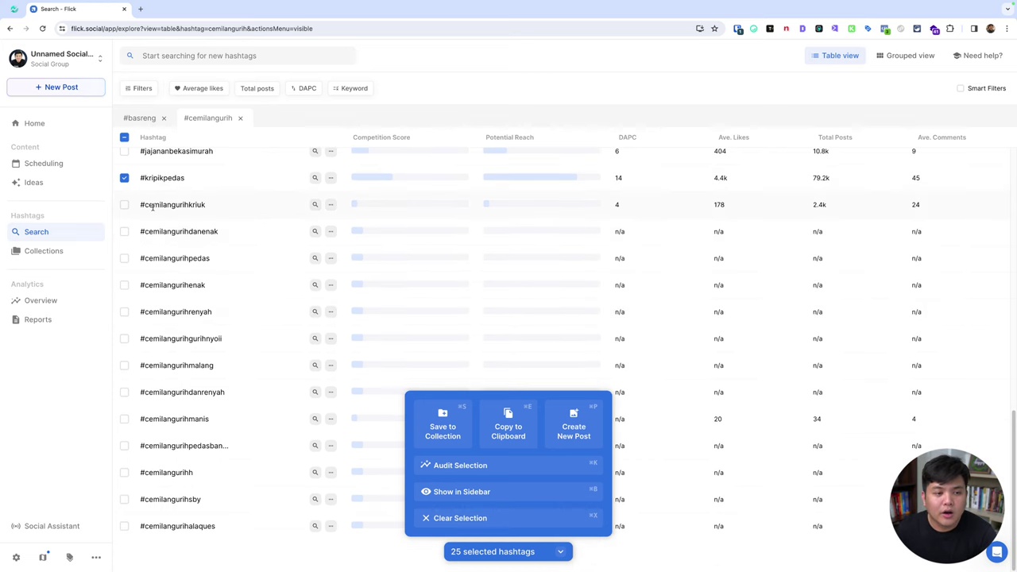
{"action": "left_click", "coordinate": [561, 553]}
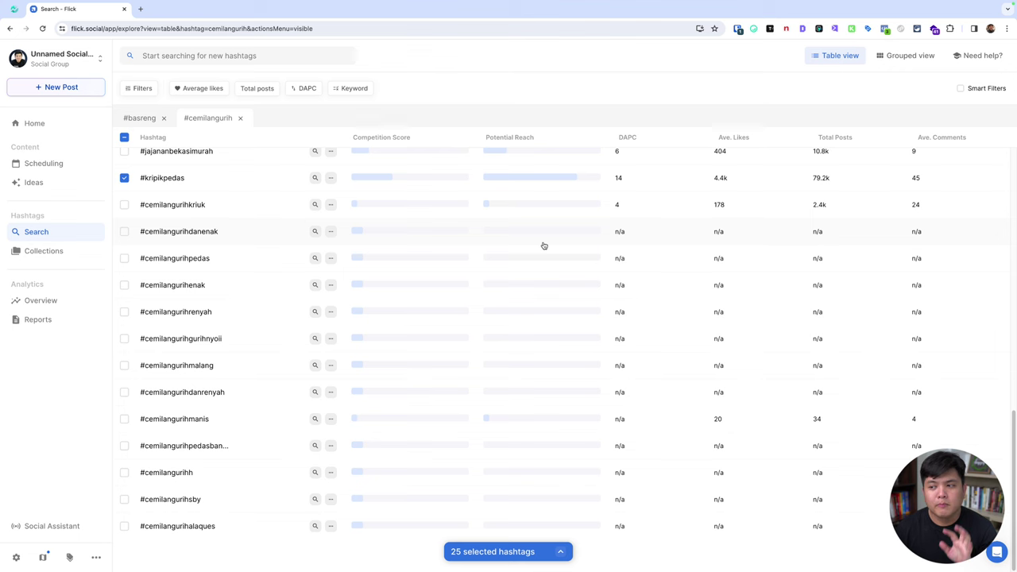
{"action": "scroll", "coordinate": [545, 337], "scroll_direction": "up", "scroll_amount": 10}
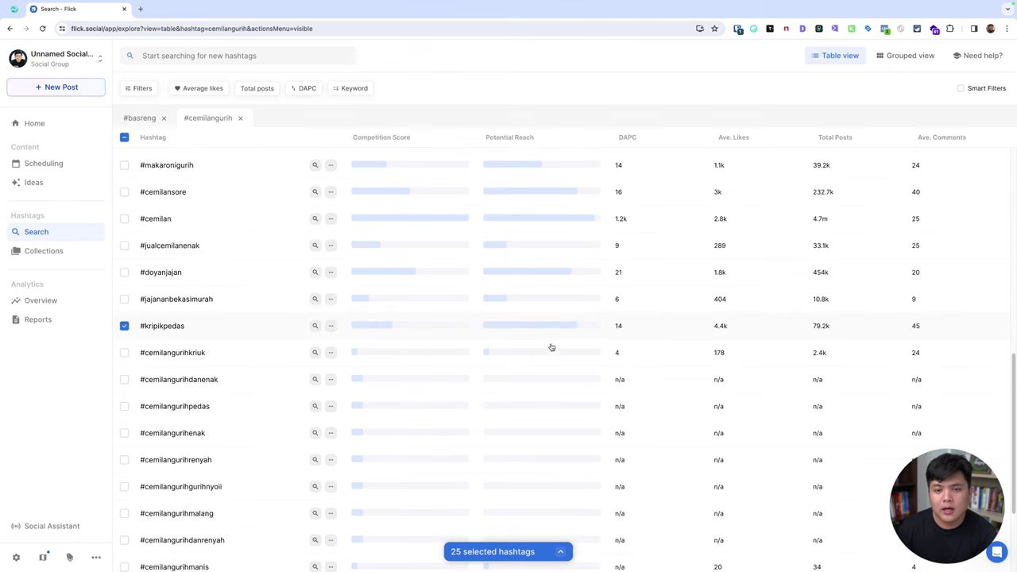
{"action": "mouse_move", "coordinate": [558, 353]}
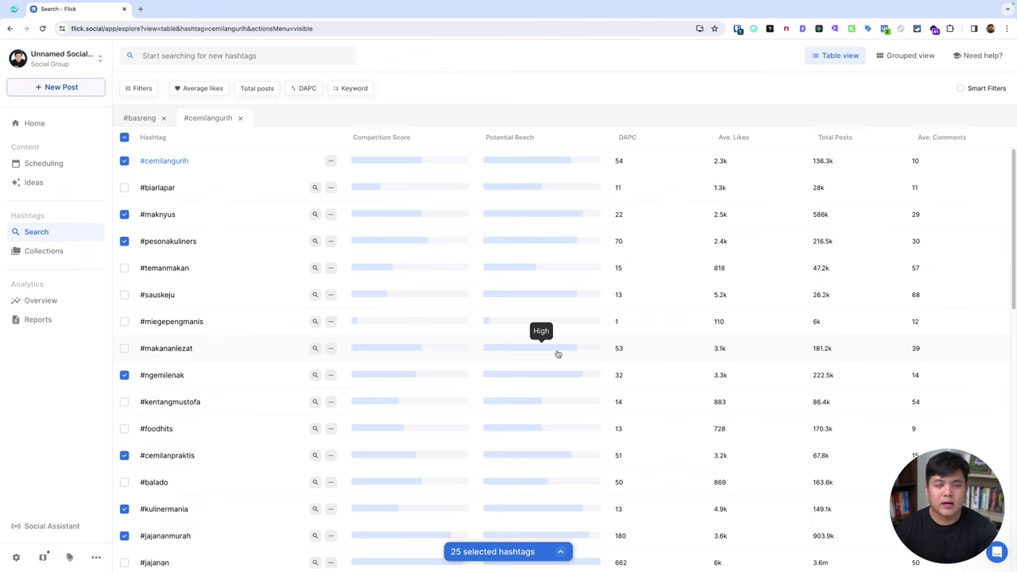
{"action": "scroll", "coordinate": [559, 353], "scroll_direction": "down", "scroll_amount": 10}
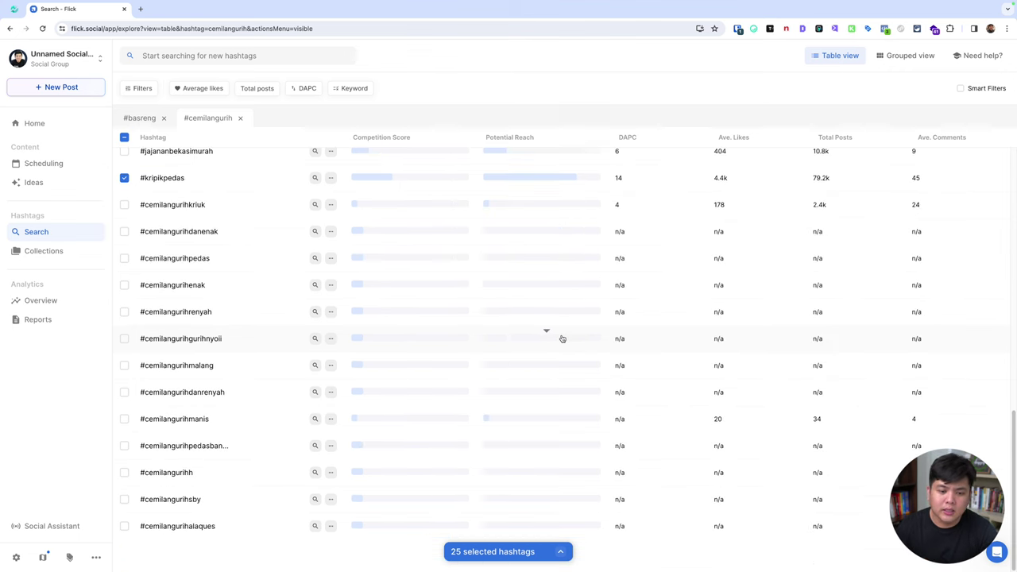
- Save the selected hashtags to a new collection named #Basreng
{"action": "left_click", "coordinate": [560, 551]}
{"action": "left_click", "coordinate": [449, 431]}
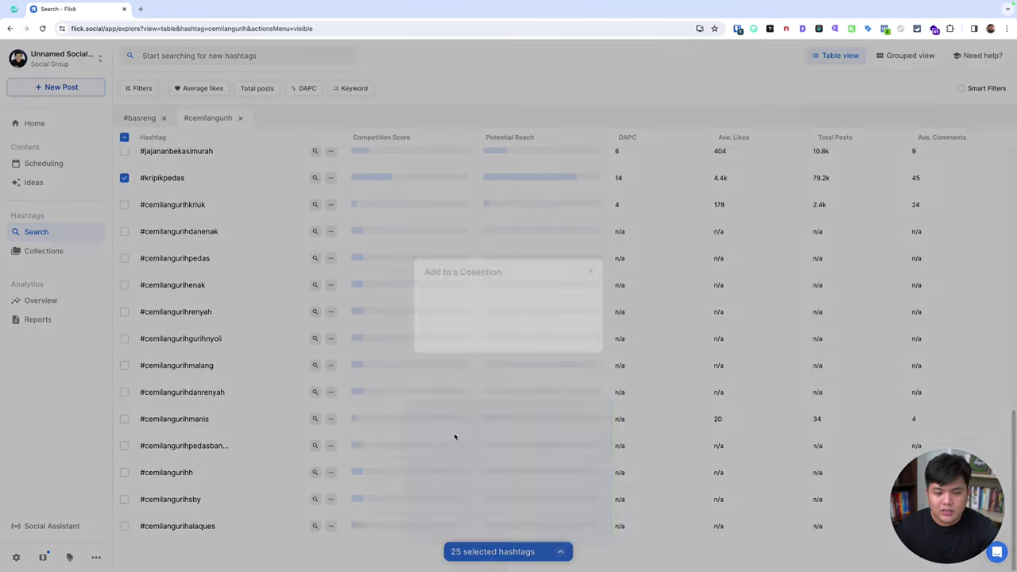
{"action": "scroll", "coordinate": [510, 298], "scroll_direction": "down", "scroll_amount": 5}
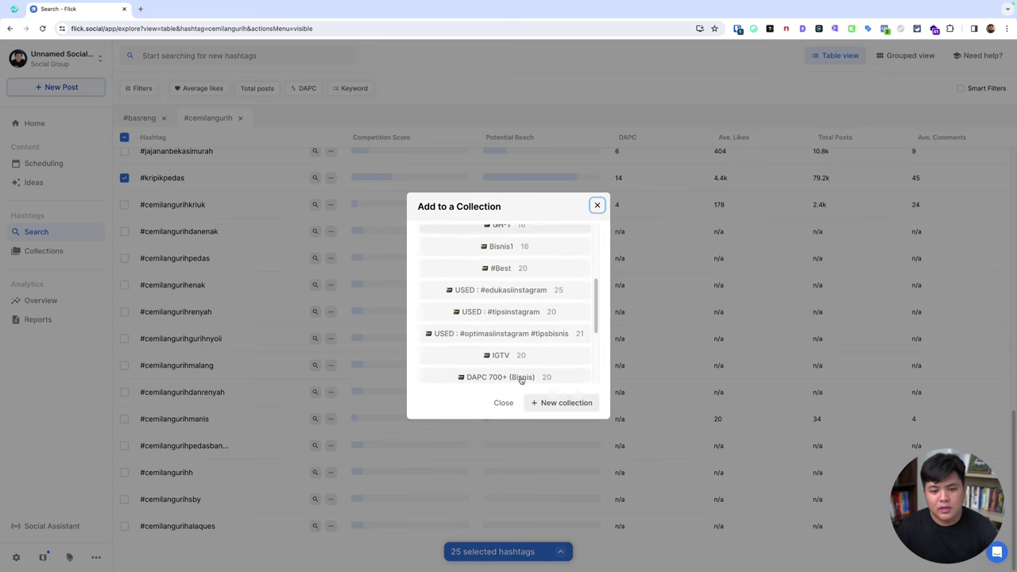
{"action": "left_click", "coordinate": [567, 403]}
{"action": "left_click", "coordinate": [478, 310]}
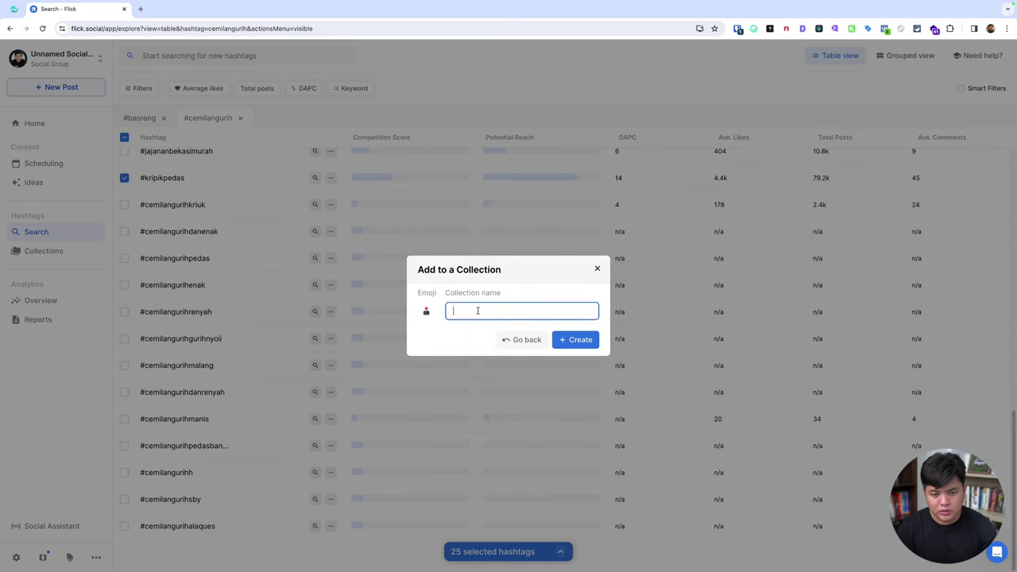
{"action": "type", "text": "#Basreng"}
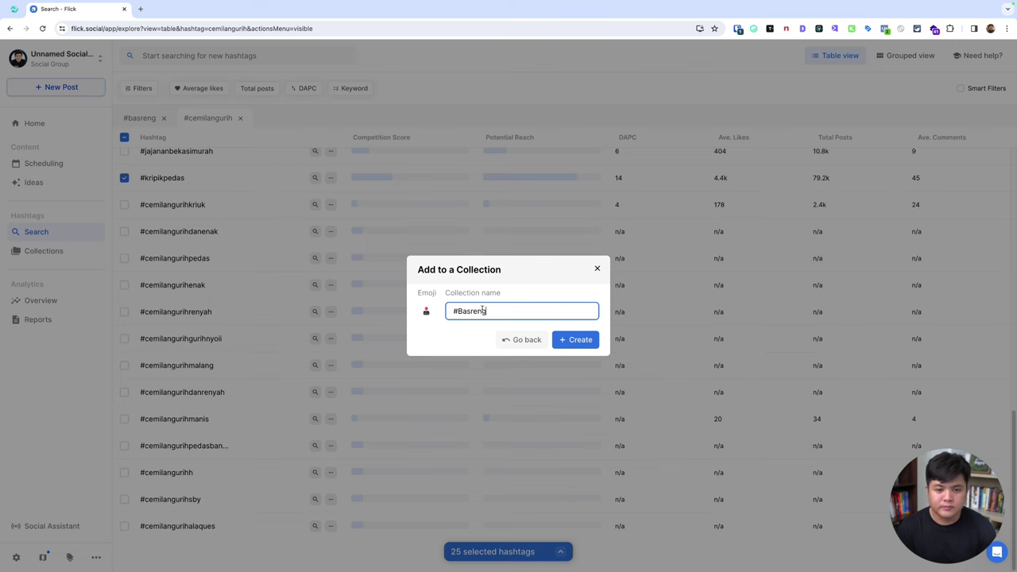
{"action": "left_click", "coordinate": [574, 339]}
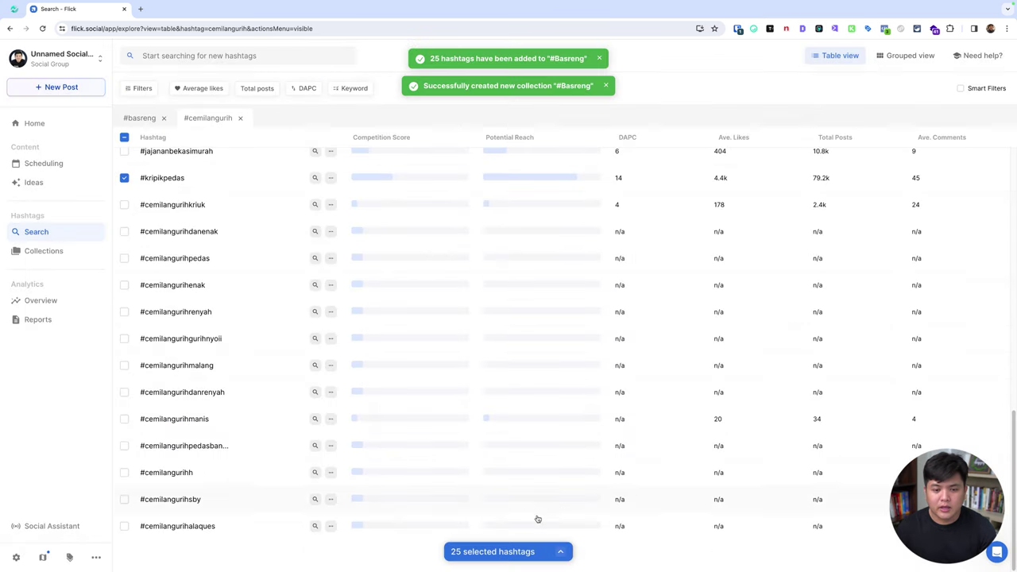
- Copy the selected hashtags to the clipboard and check the copied list by pasting it into the hashtag search without running the search
{"action": "left_click", "coordinate": [532, 551]}
{"action": "left_click", "coordinate": [505, 433]}
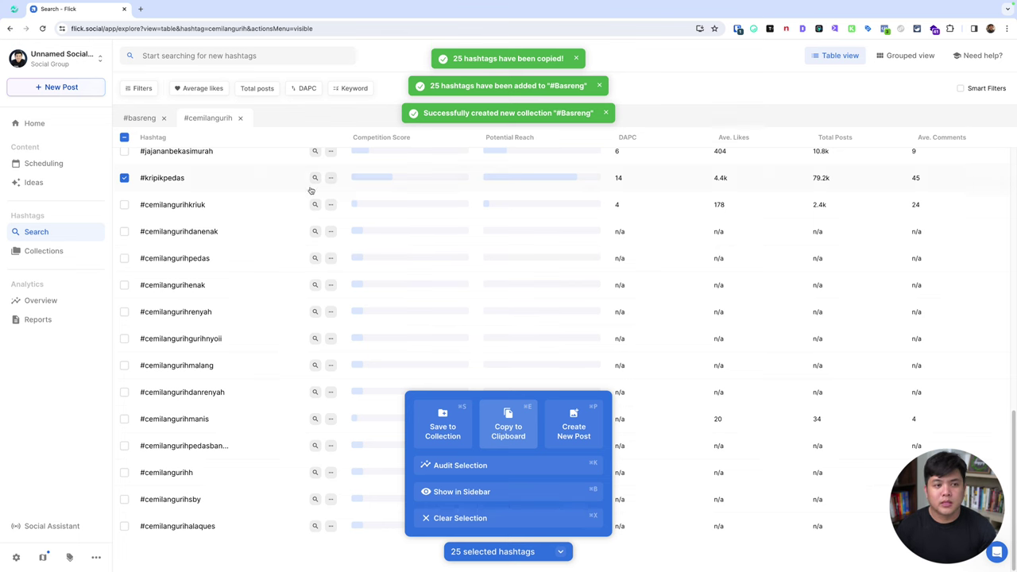
{"action": "left_click", "coordinate": [253, 56]}
{"action": "key", "text": "super+v"}
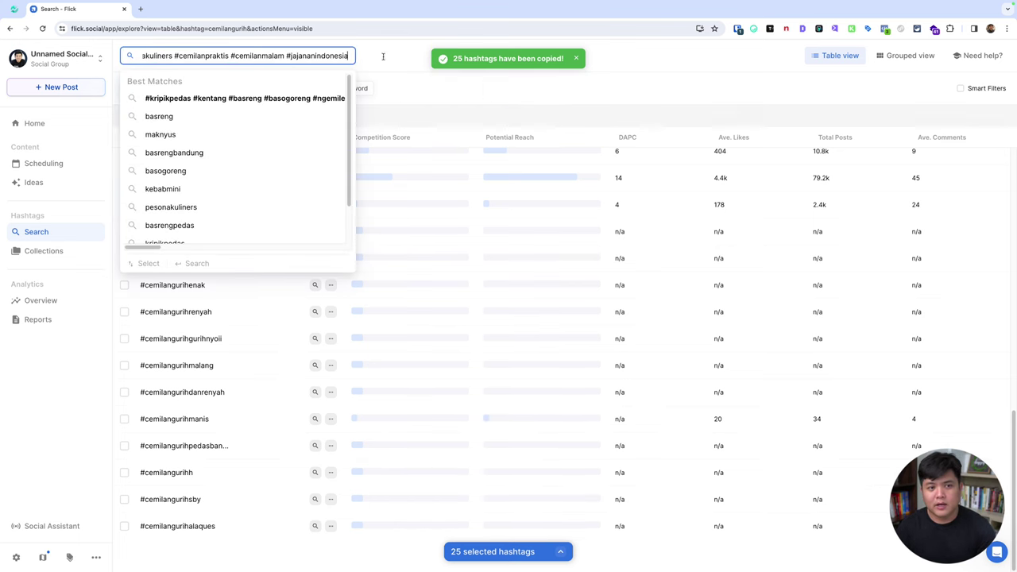
{"action": "left_click", "coordinate": [591, 72]}
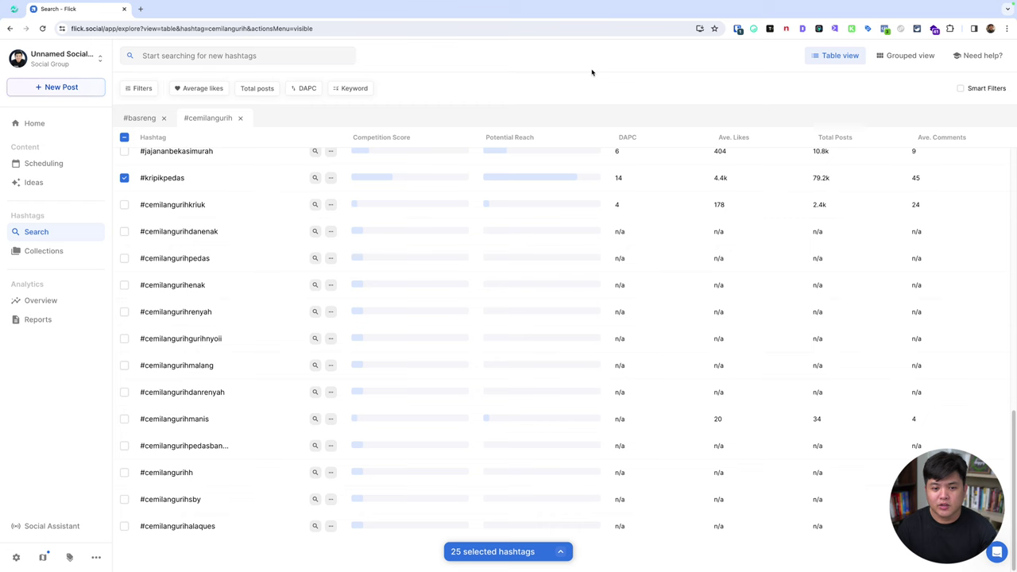